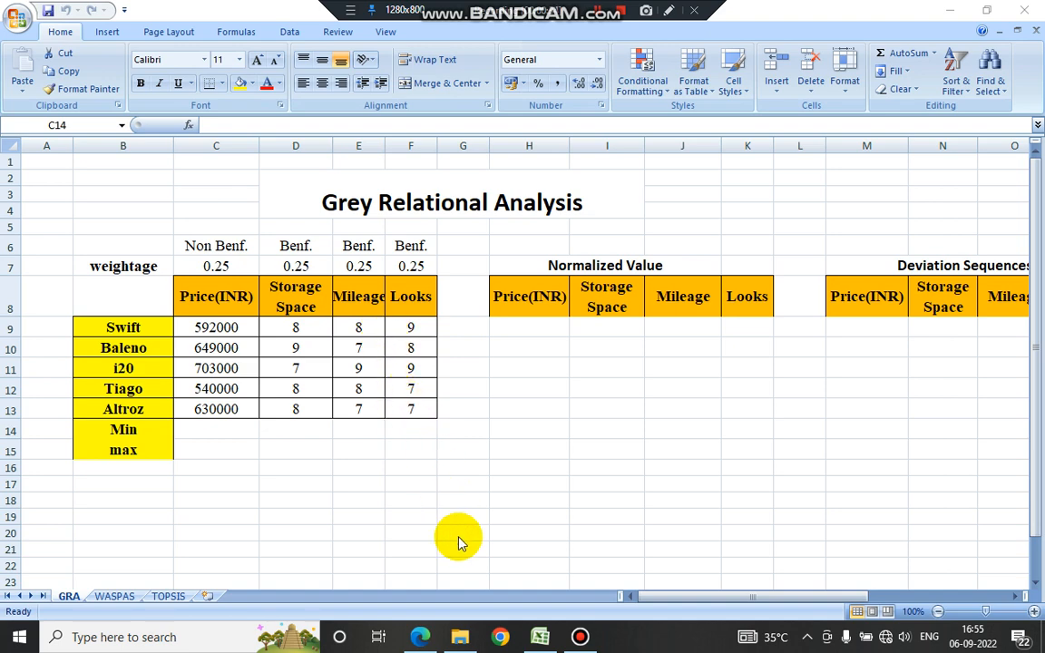
Consult the normalization formulas in gra.pdf, and calculate the minimum price in C14 of the GRA sheet with =MIN(C9:C13)
left_click(420, 635)
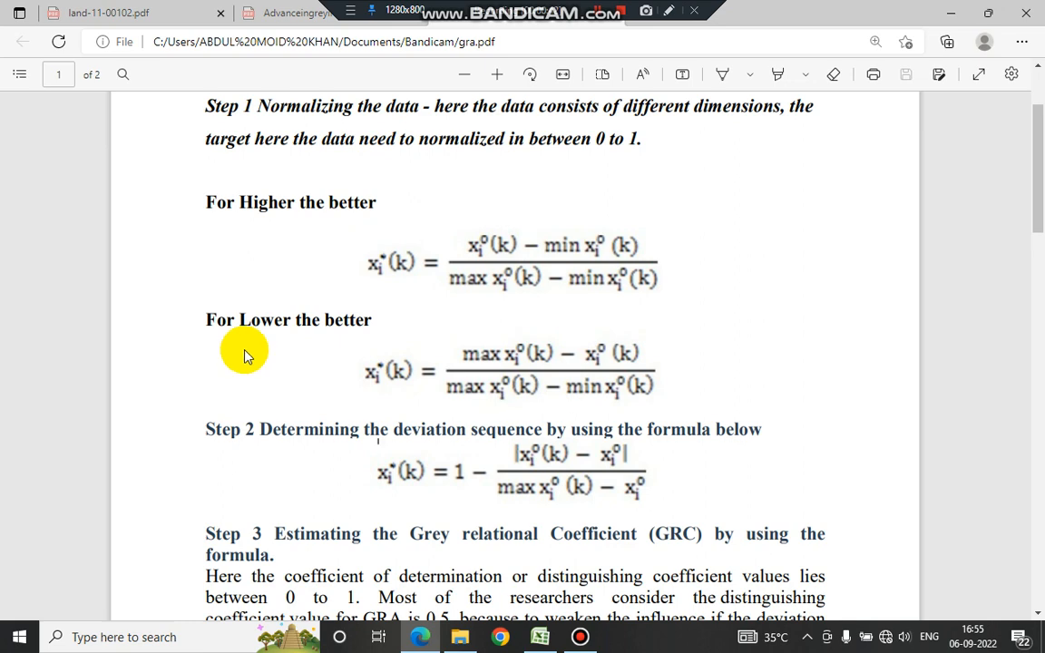
left_click(540, 637)
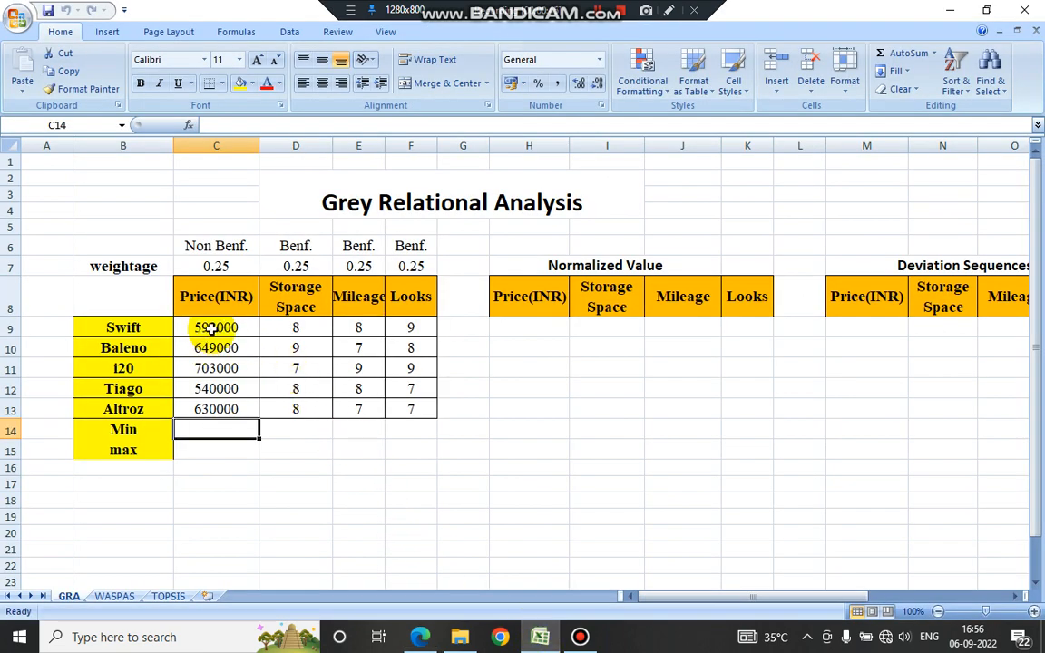
key("alt+Tab")
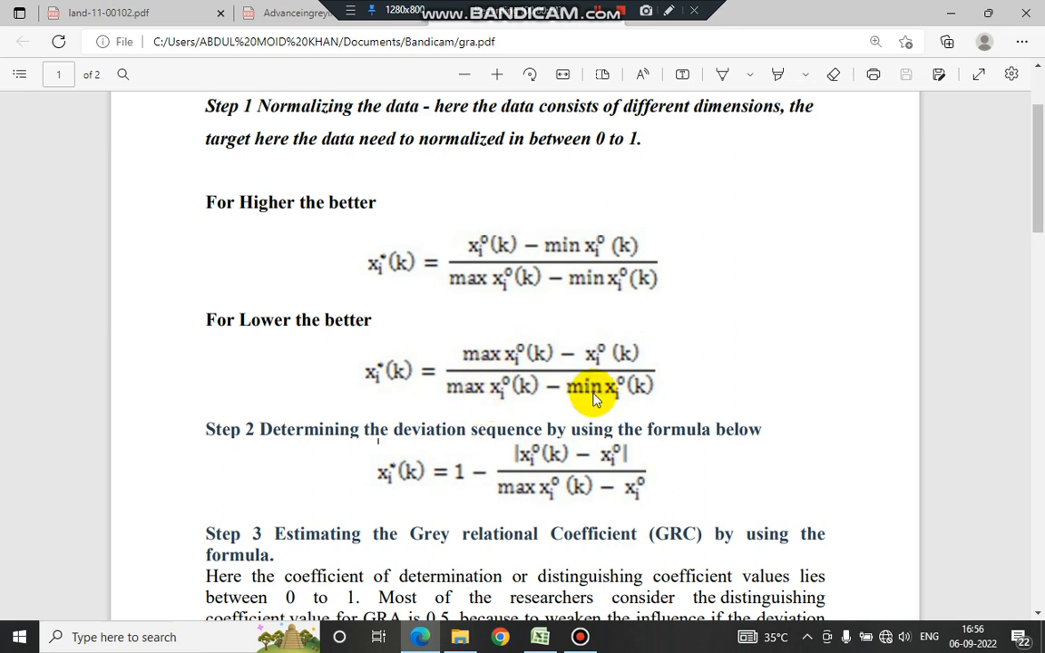
key("alt+Tab")
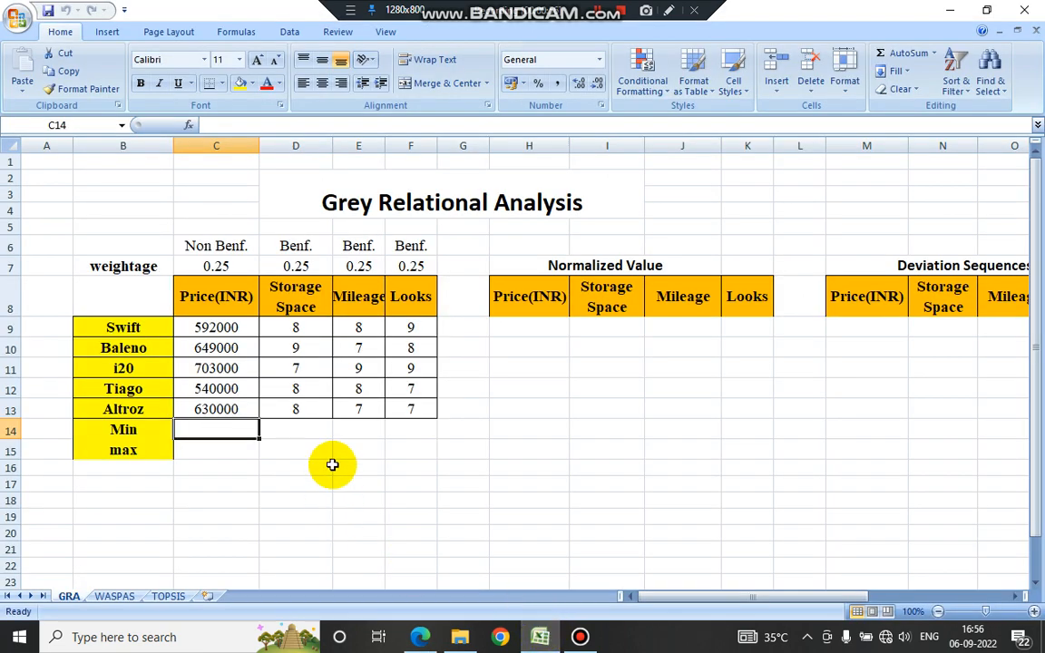
type("=m")
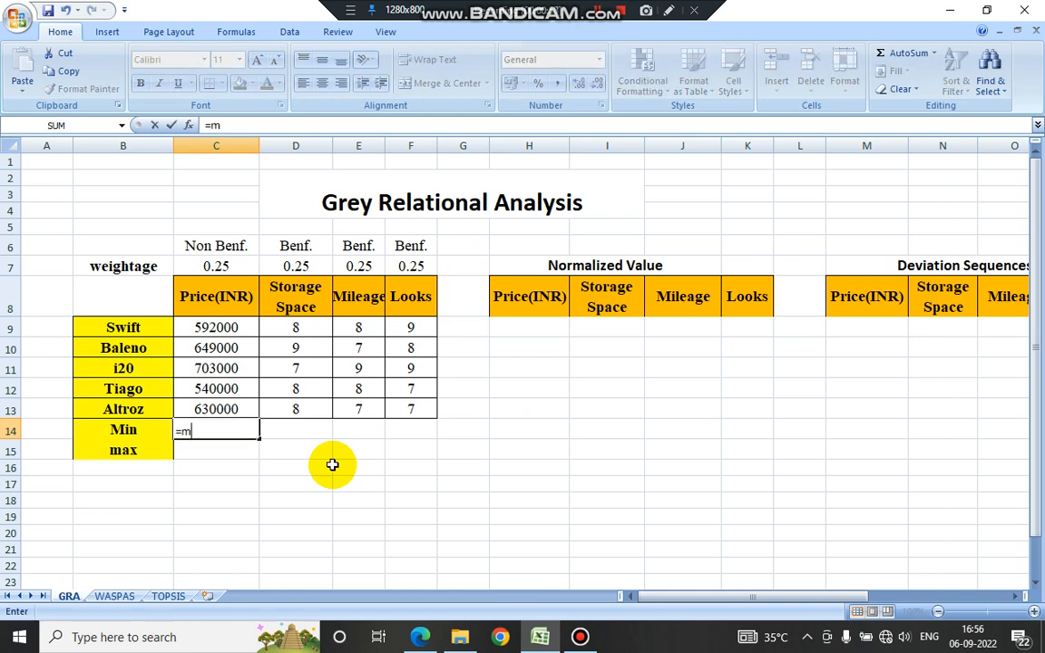
type("in(")
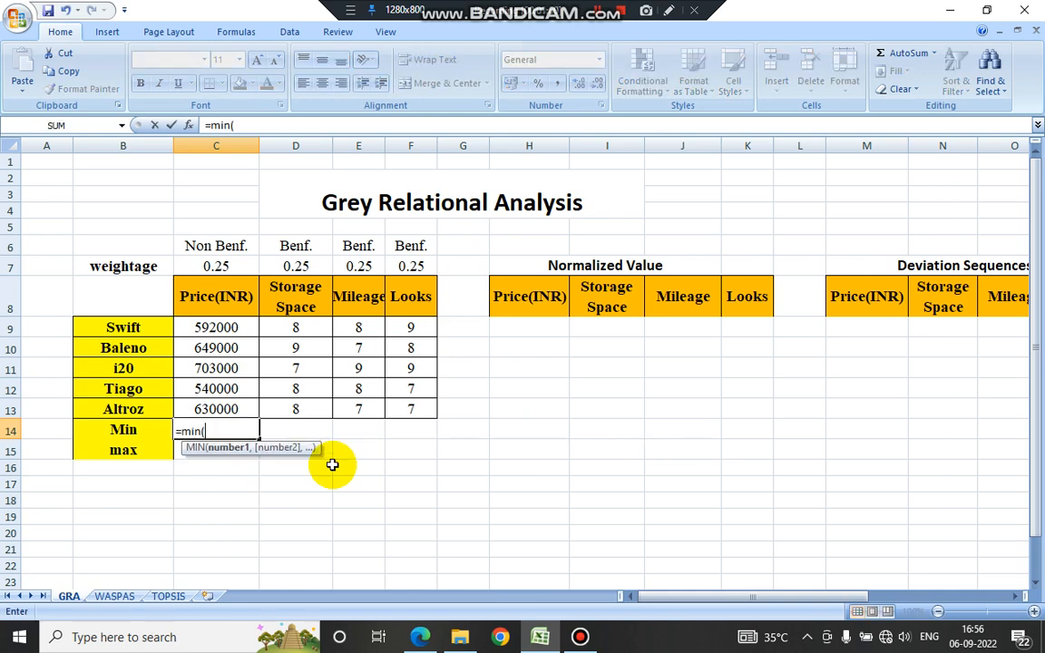
left_click_drag(199, 327, 211, 405)
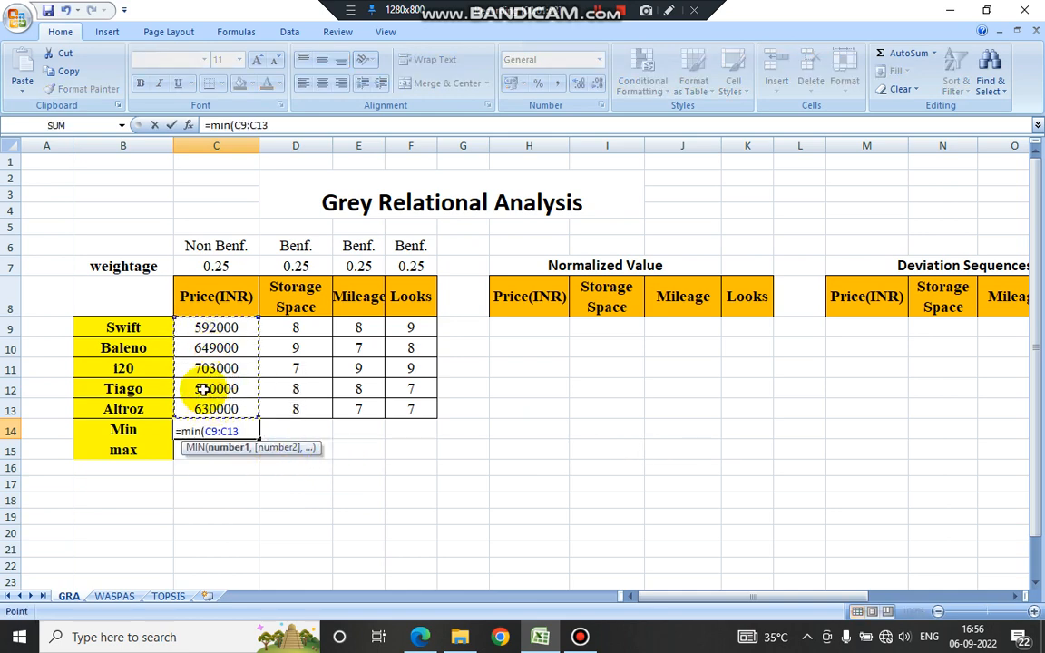
type(")")
key("Return")
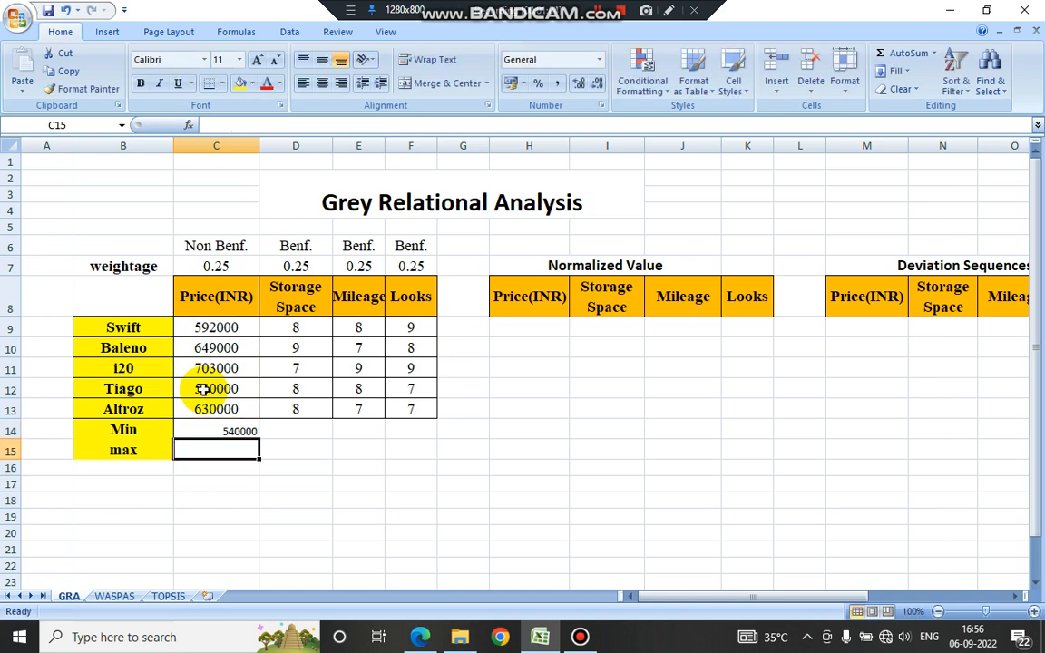
Calculate the maximum price in C15 with =MAX(C9:C13), and copy the min and max formulas across to column F
type("=ma")
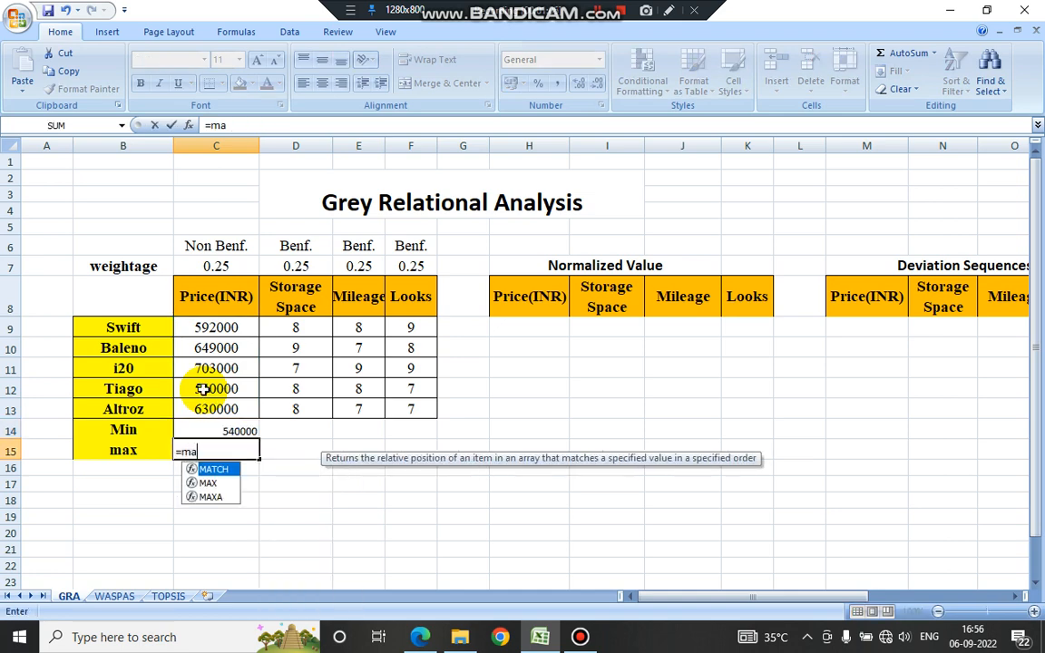
type("x9")
key("BackSpace")
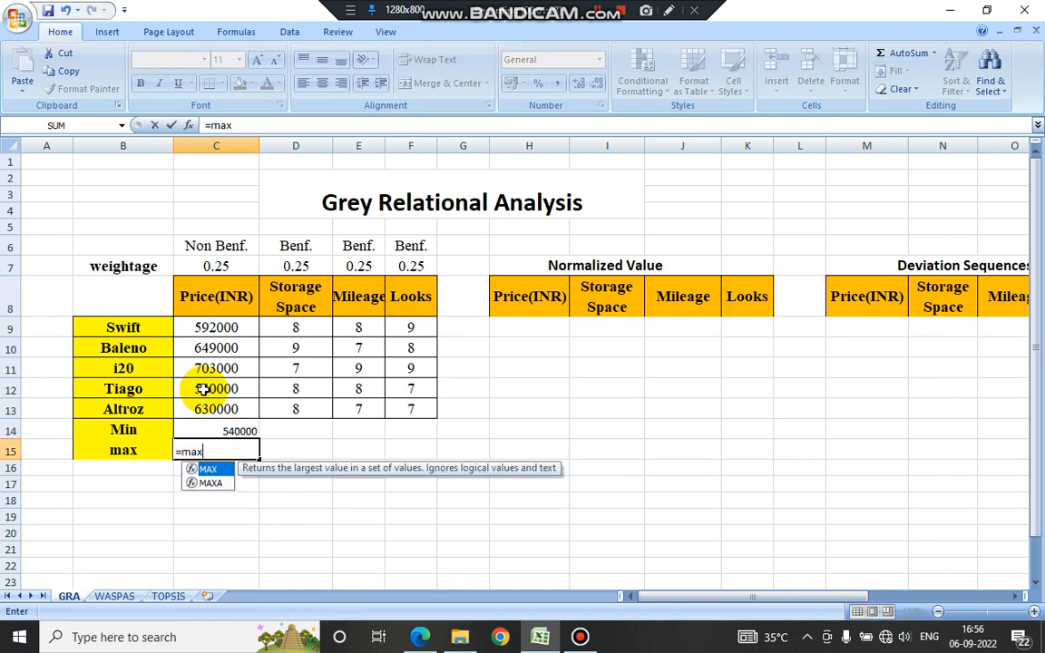
type("(")
left_click_drag(216, 327, 223, 403)
type(")")
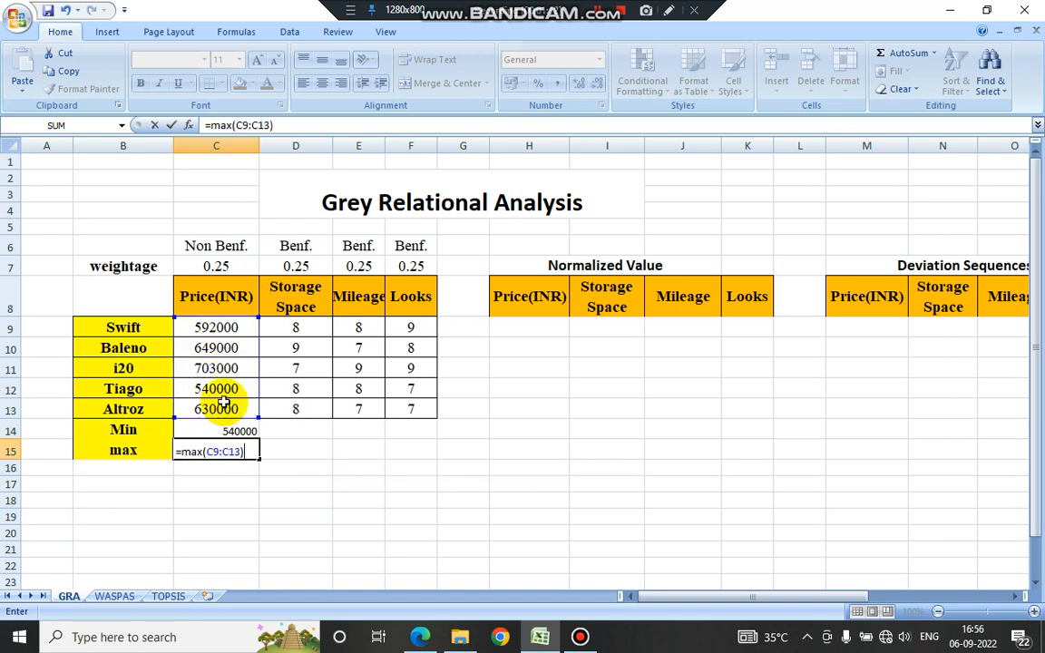
key("Return")
left_click(218, 429)
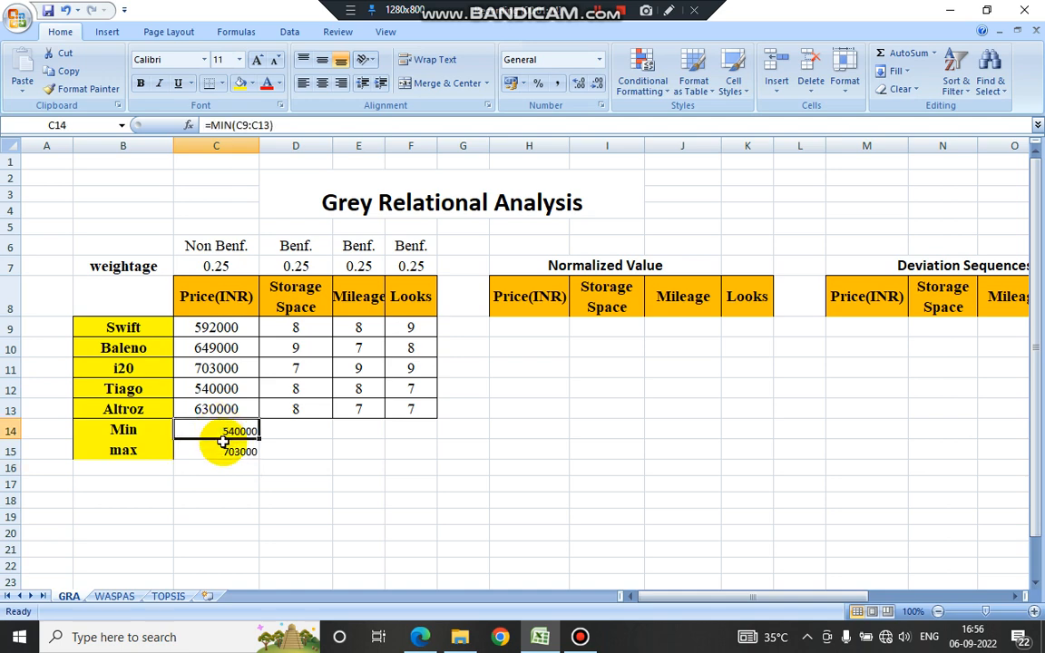
left_click_drag(243, 435, 422, 460)
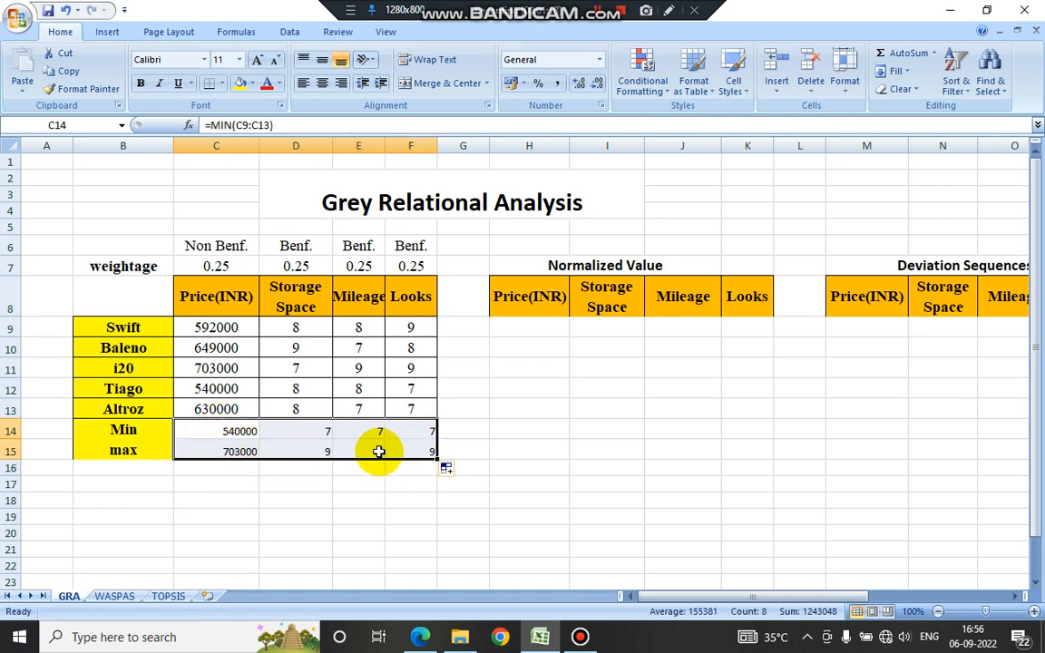
Enter Swift's normalized price in H9 as =(C15-C9)/(C15-C14), following the lower-the-better formula in gra.pdf
left_click(532, 327)
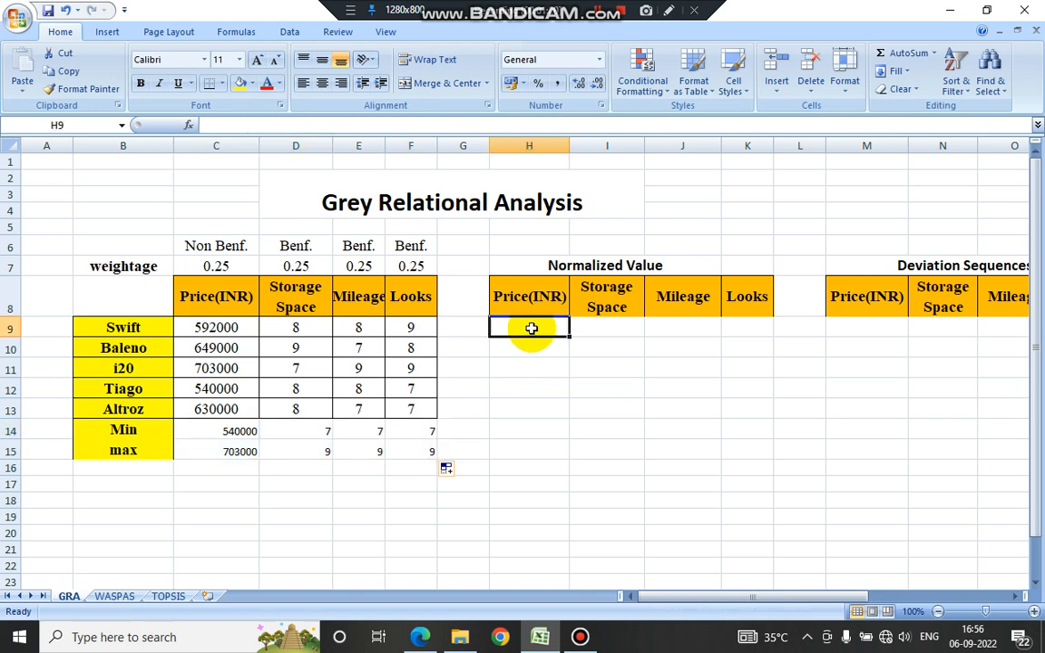
left_click(422, 635)
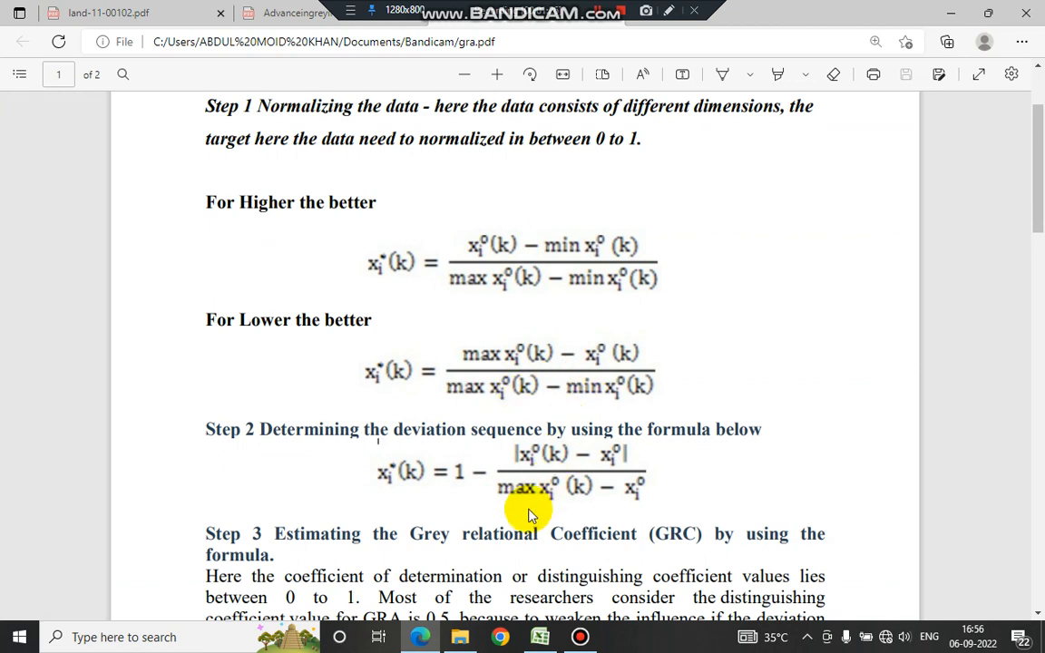
left_click(540, 637)
type("=")
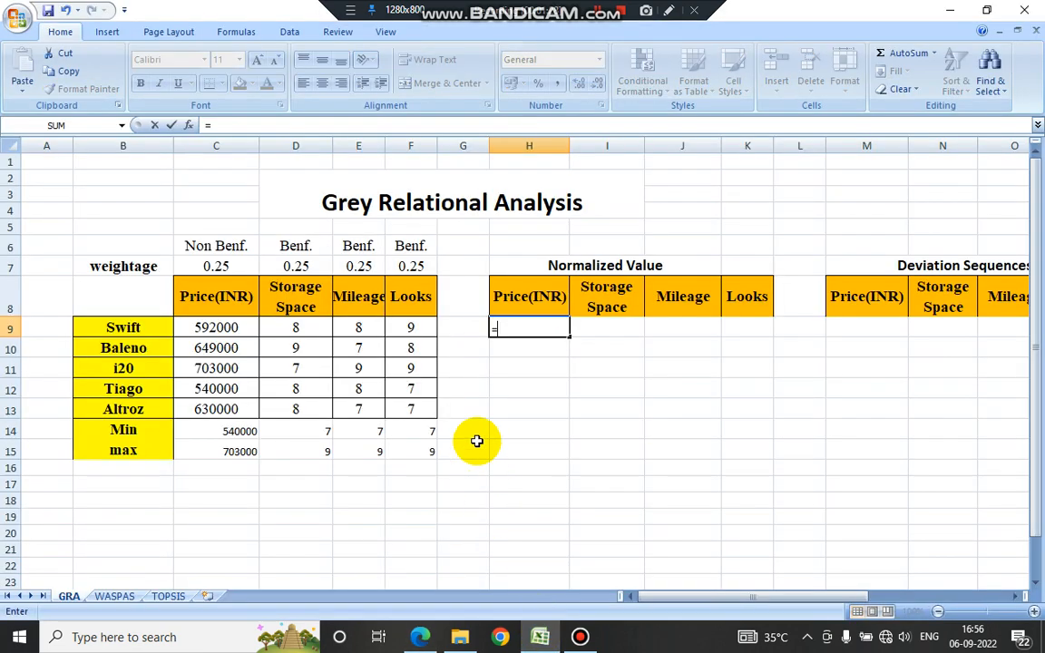
type("(")
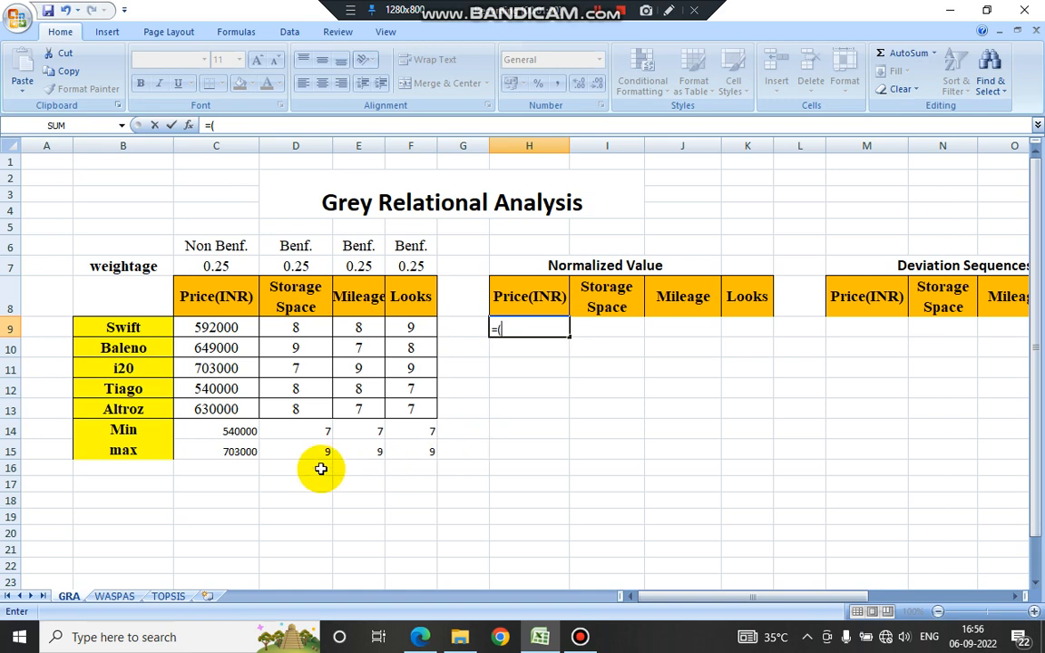
left_click(236, 450)
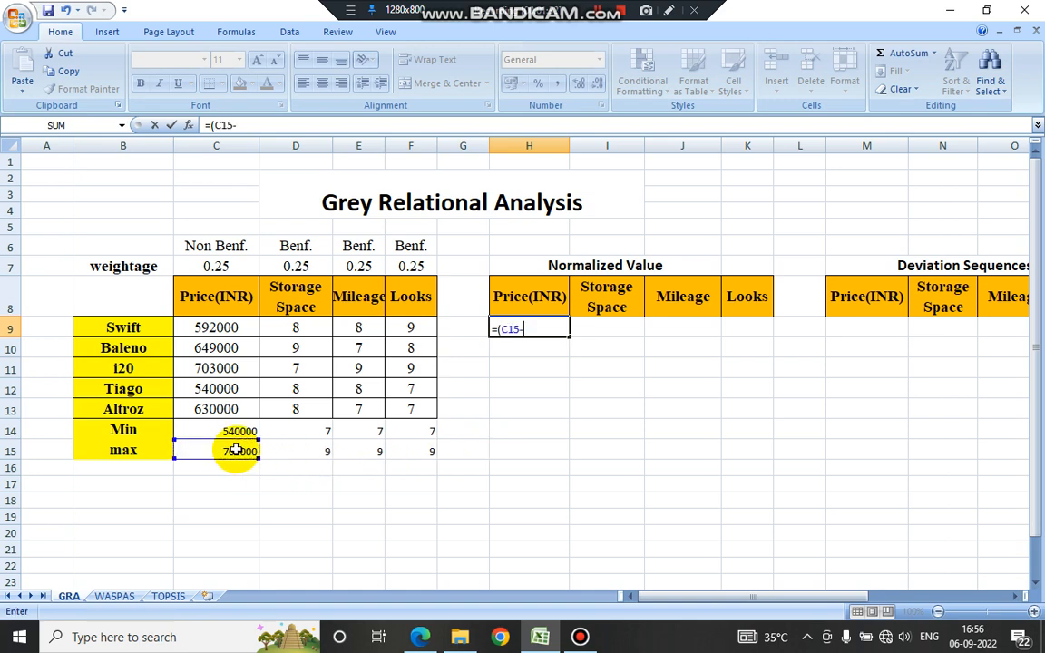
left_click(243, 328)
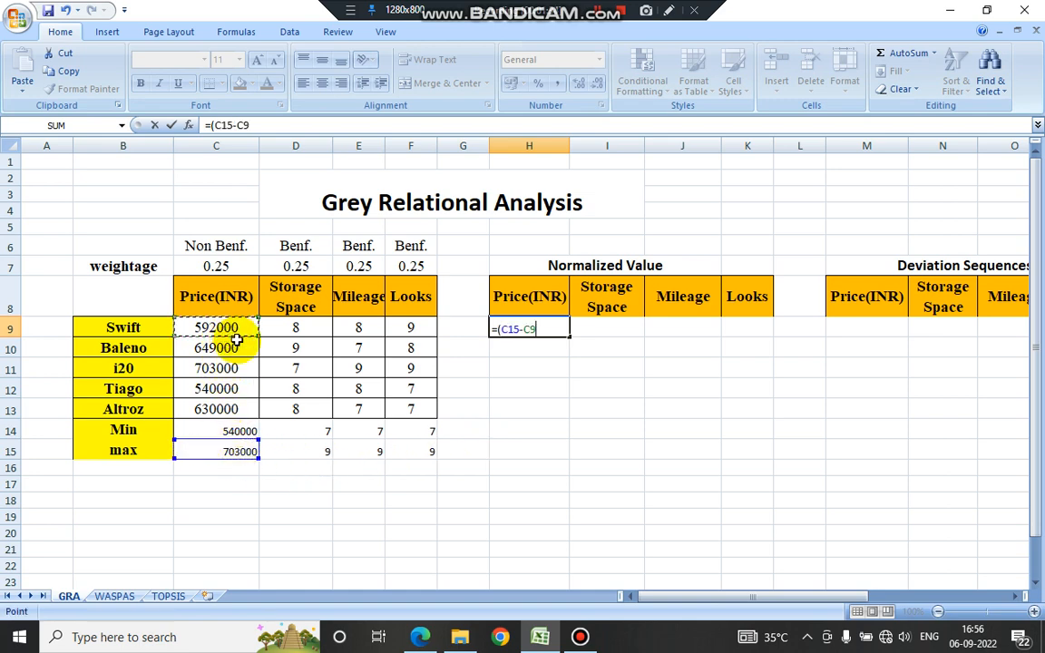
type(")/(")
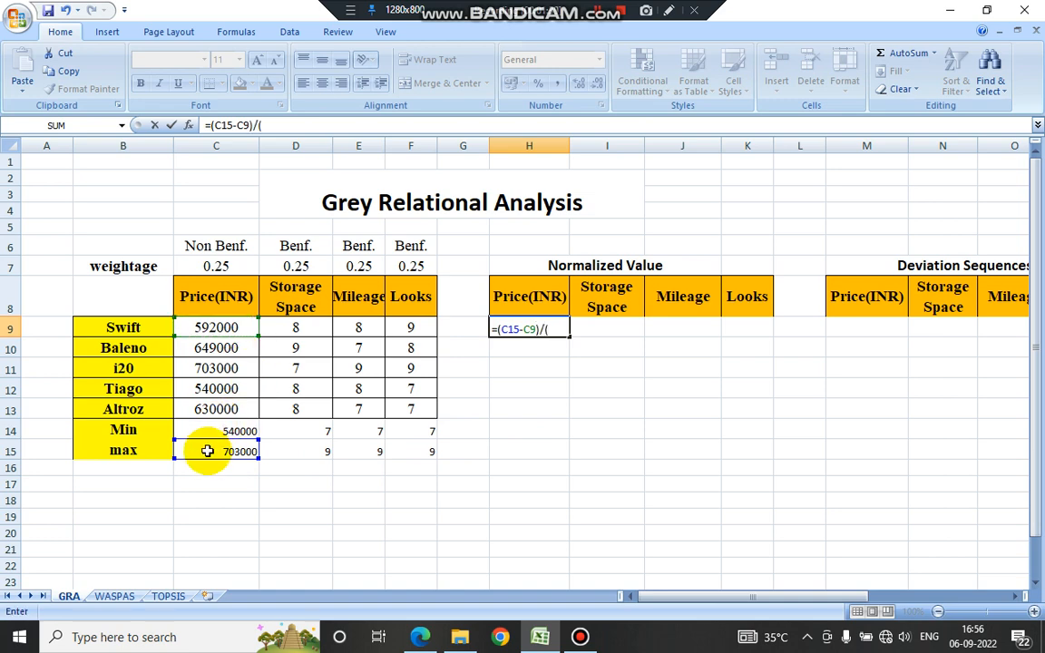
left_click(207, 451)
type("-")
left_click(212, 430)
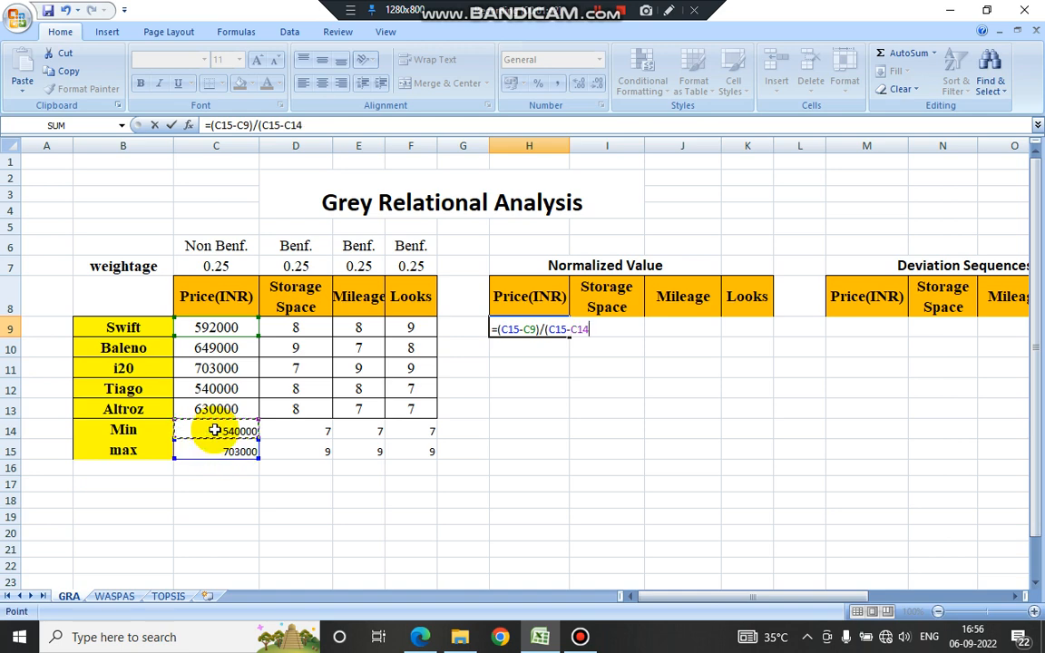
type(")")
key("Return")
Make the C15 and C14 references in H9 absolute, giving =($C$15-C9)/($C$15-$C$14), and copy the formula down to H13
left_click(537, 331)
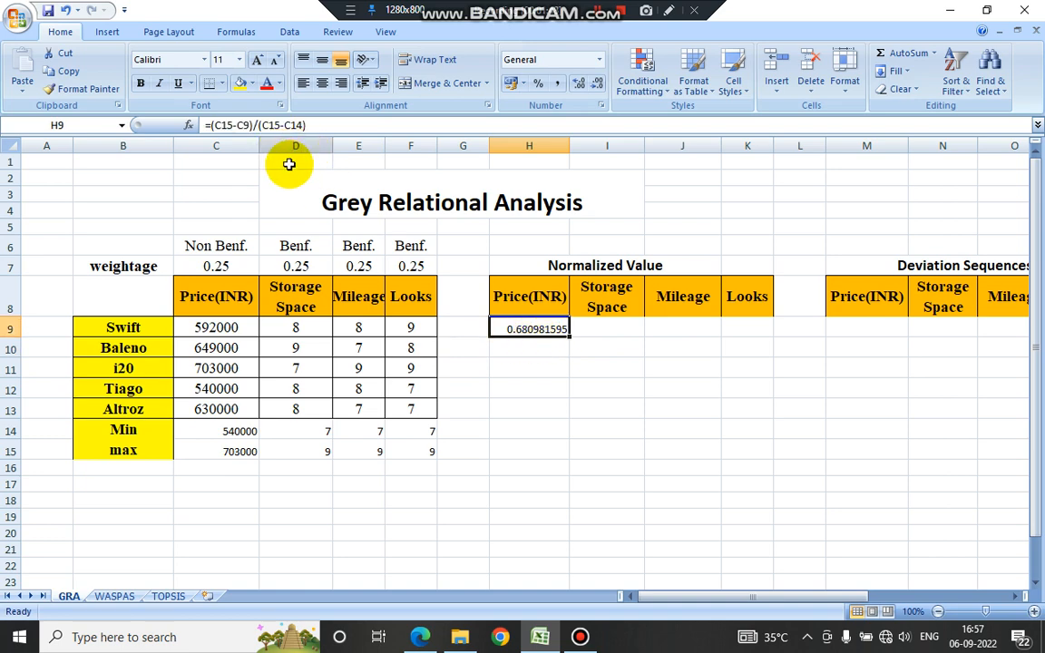
left_click(221, 127)
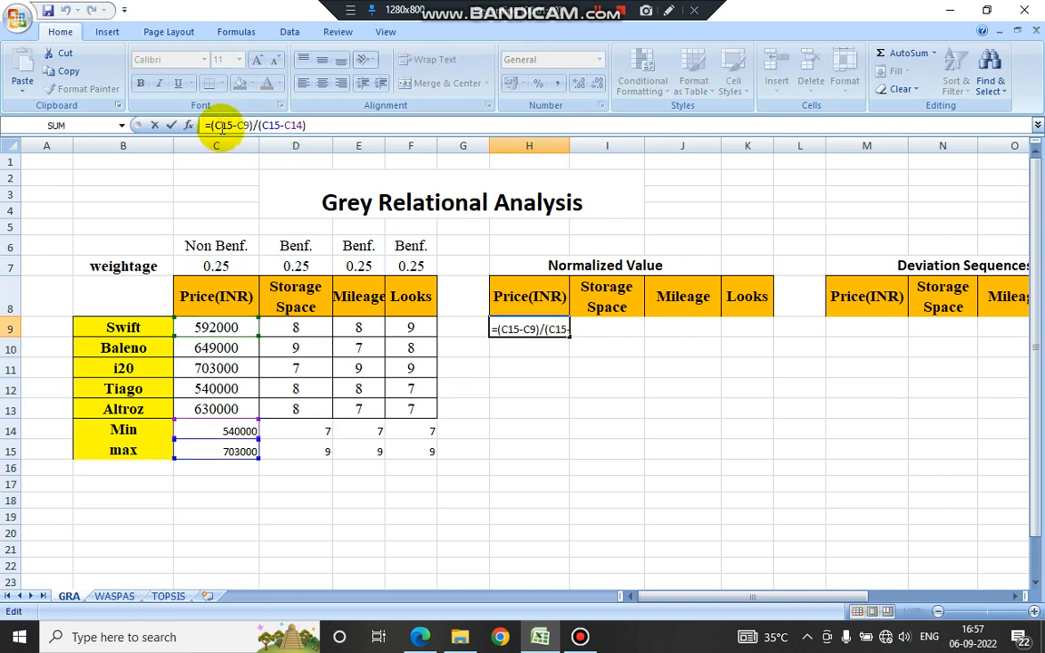
key("F4")
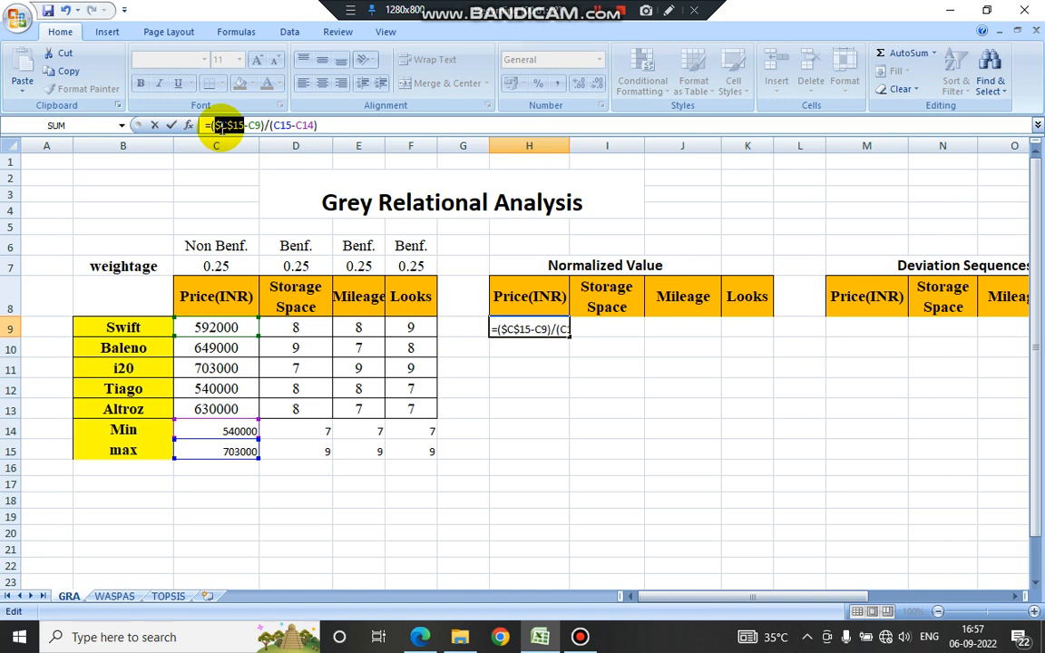
left_click(280, 126)
key("F4")
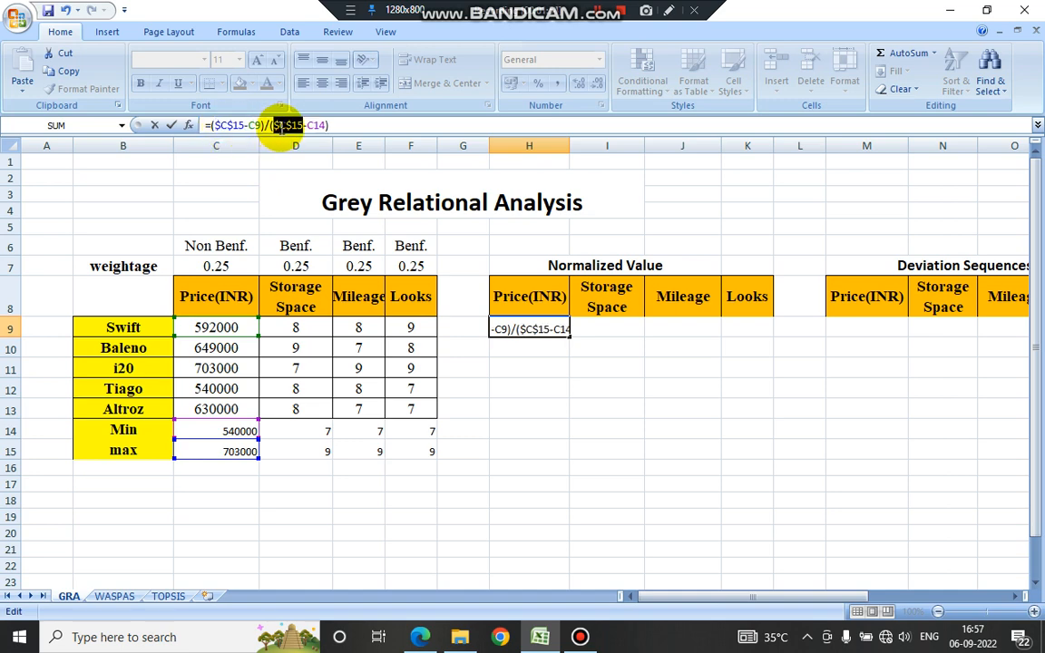
left_click(319, 126)
key("F4")
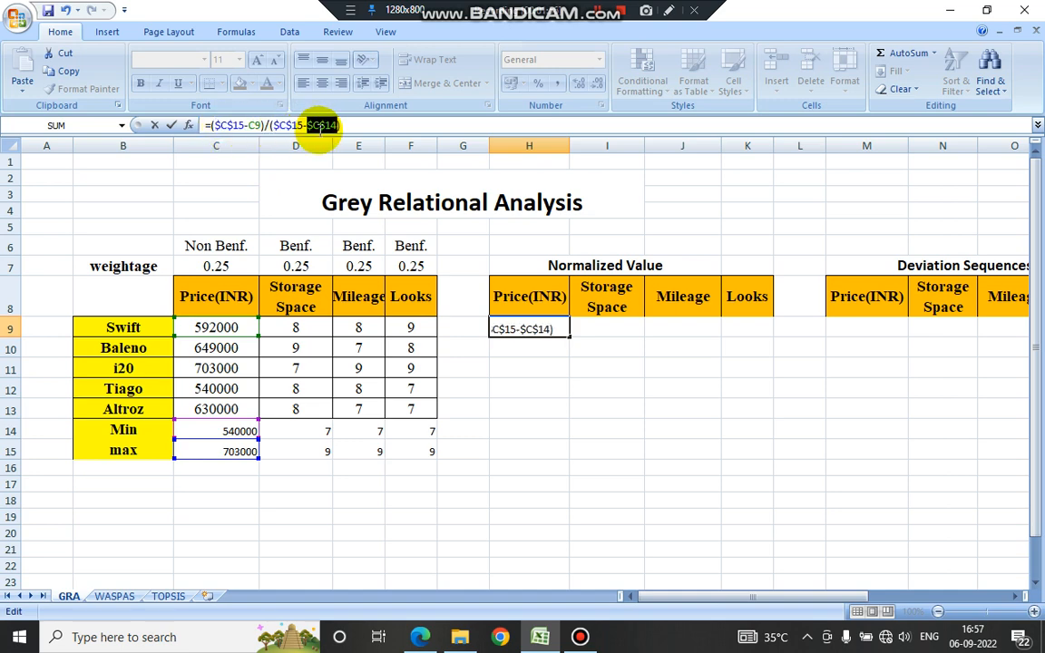
key("Return")
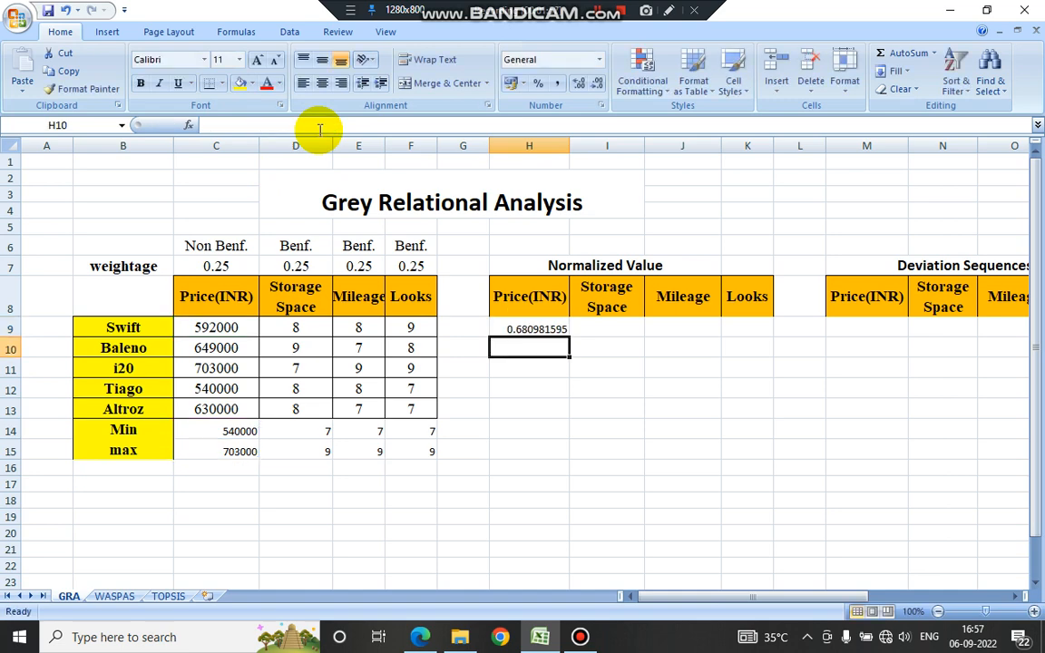
left_click(544, 330)
left_click_drag(572, 335, 564, 420)
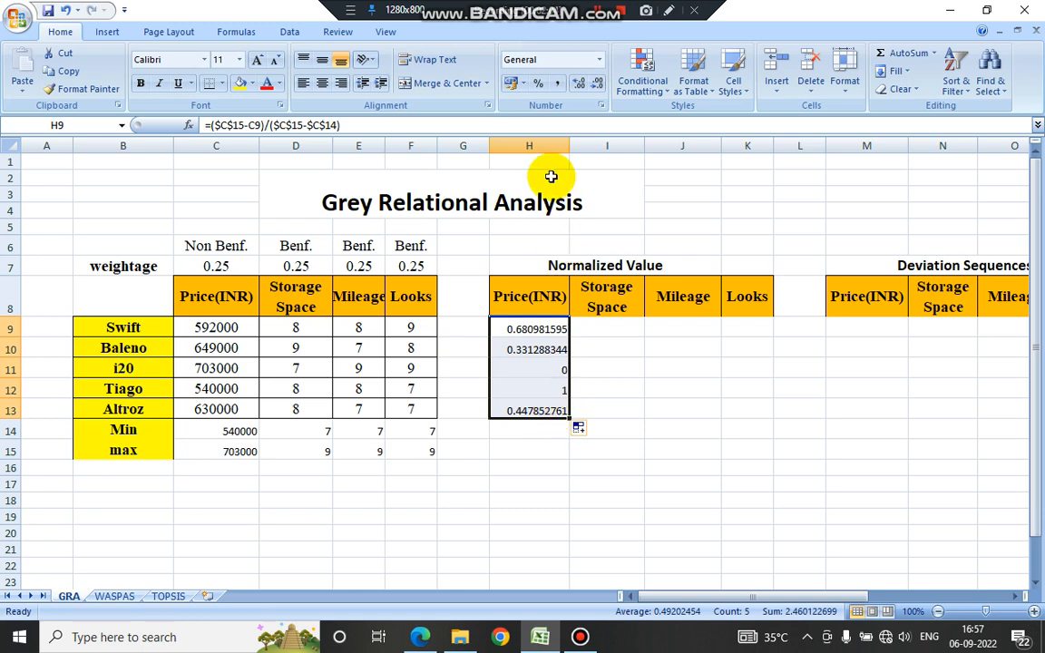
Enter Swift's normalized storage space in I9 as =(D9-$D$14)/($D$15-$D$14), following the higher-the-better formula in gra.pdf
left_click(420, 637)
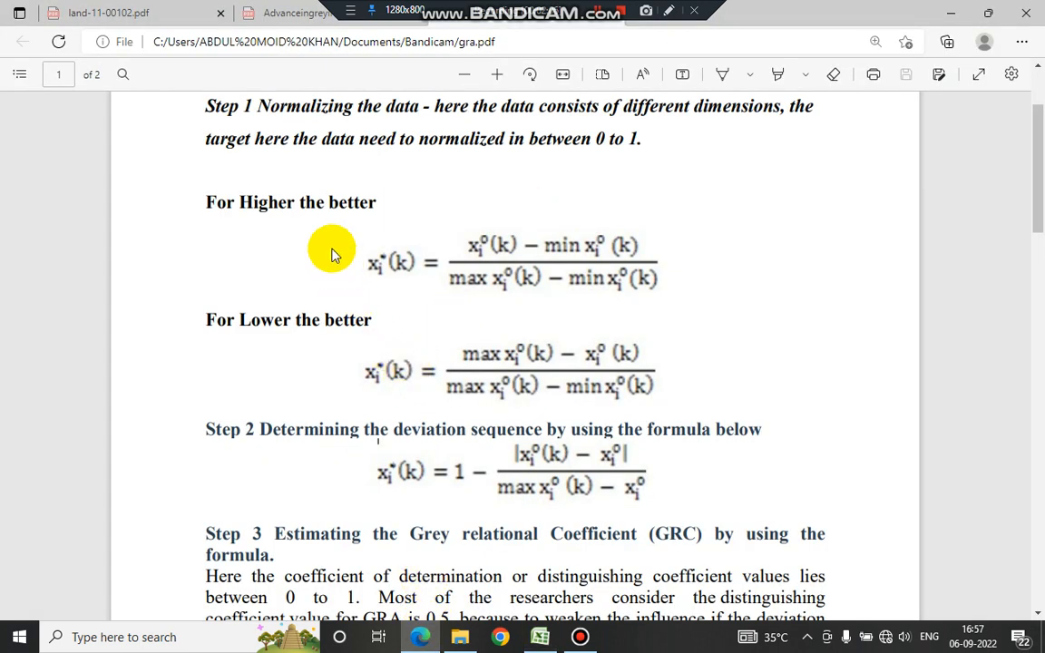
left_click(539, 637)
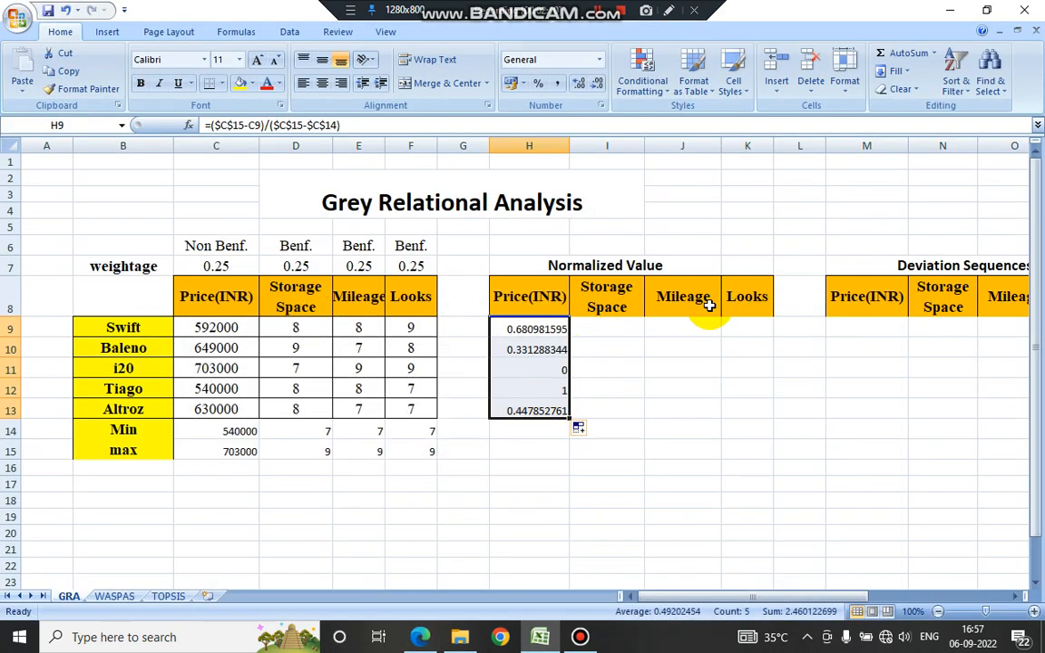
left_click(420, 636)
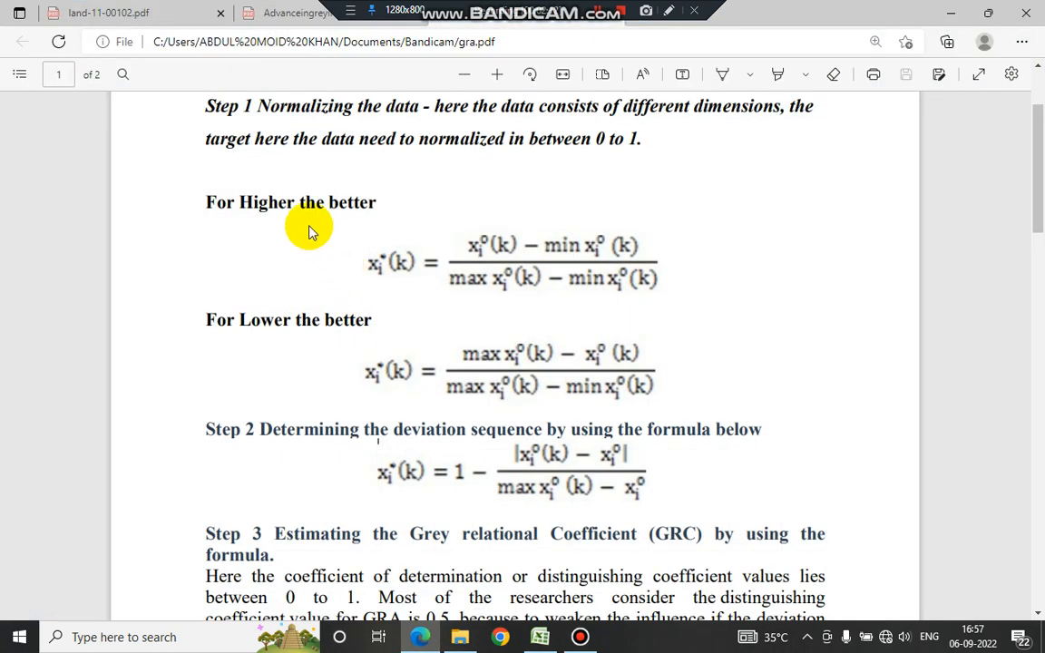
left_click(600, 19)
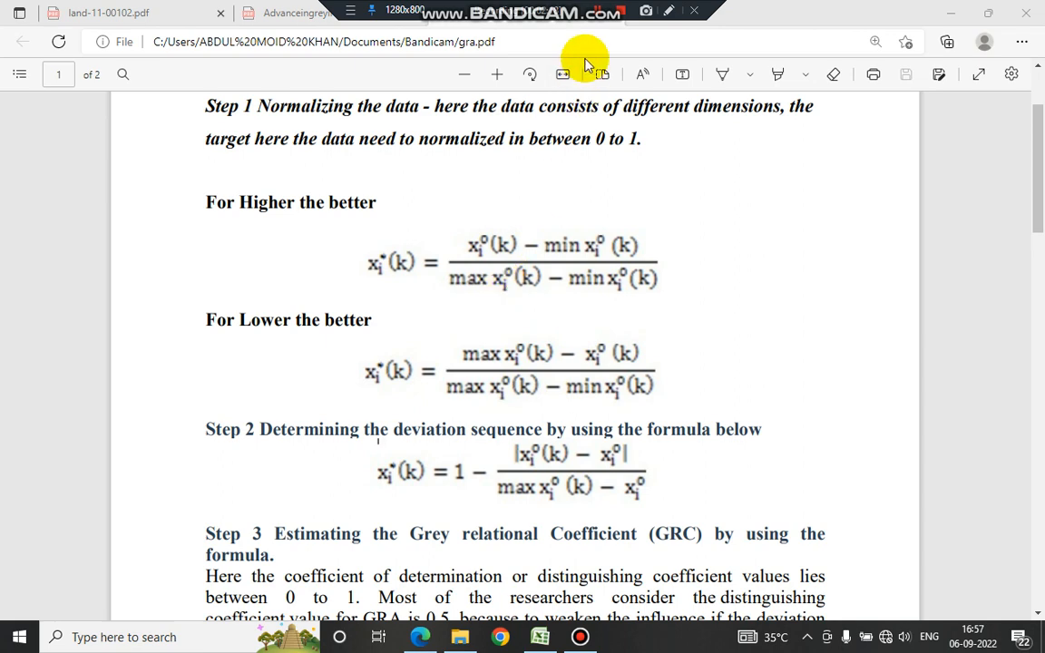
key("alt+Tab")
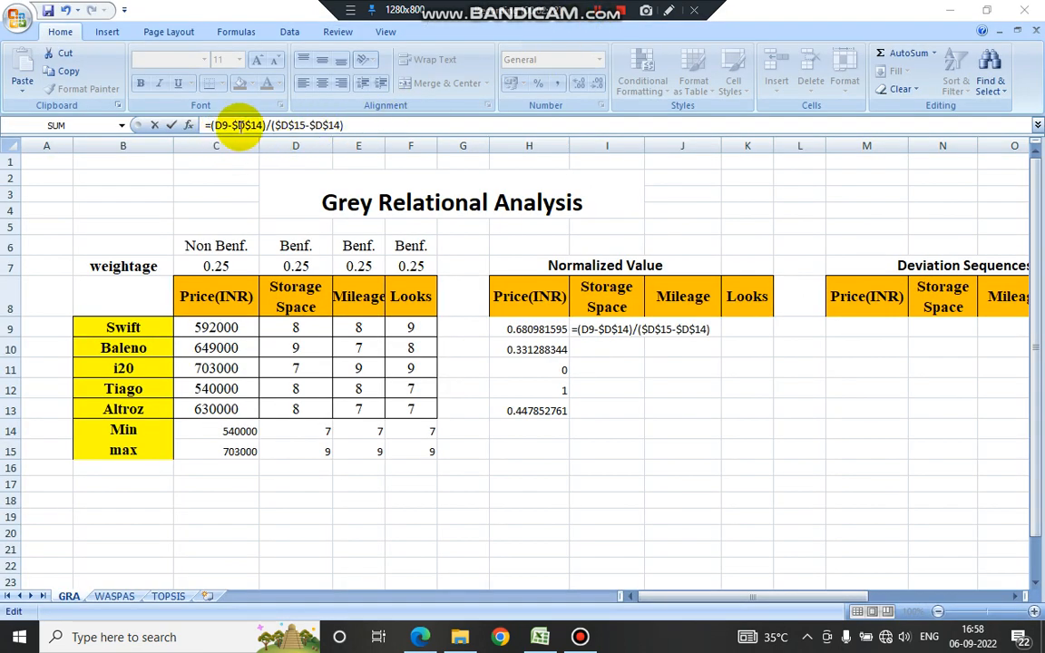
left_click(418, 632)
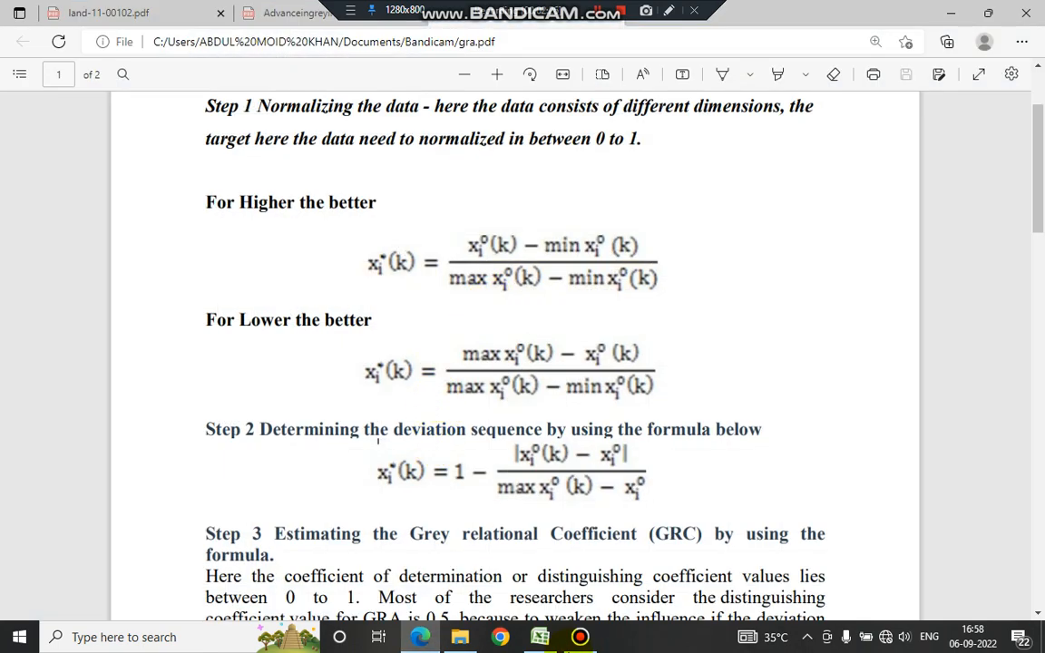
key("alt+Tab")
key("Return")
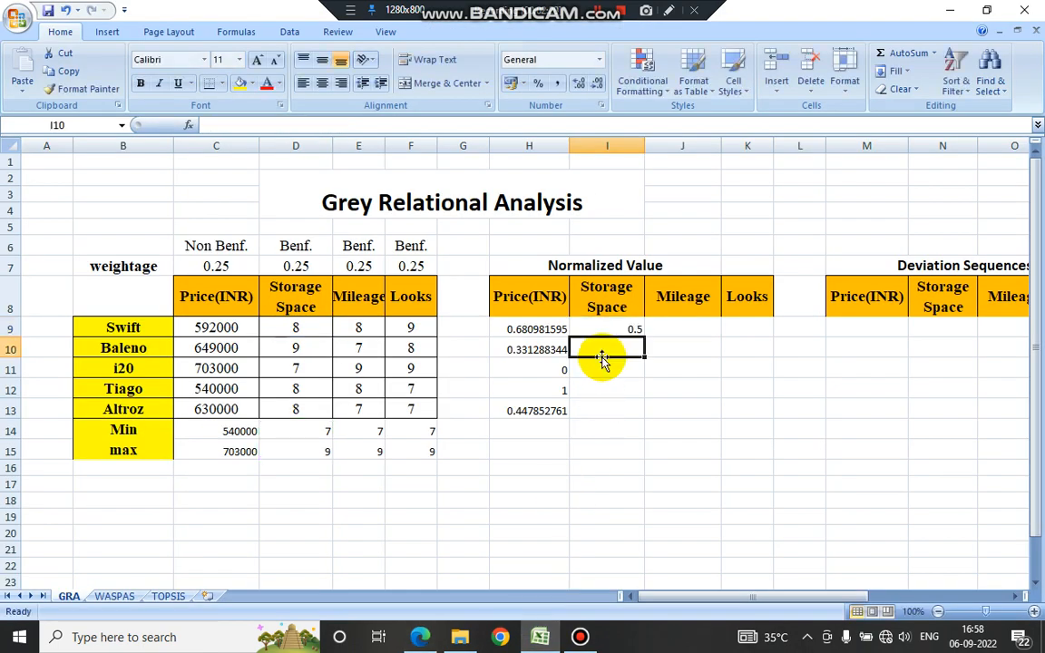
Copy the I9 storage space formula down to I13 and fill J9:K13 with matching formulas, such as =(E9-$E$14)/($E$15-$E$14) in J9
left_click(613, 329)
left_click_drag(642, 336, 629, 410)
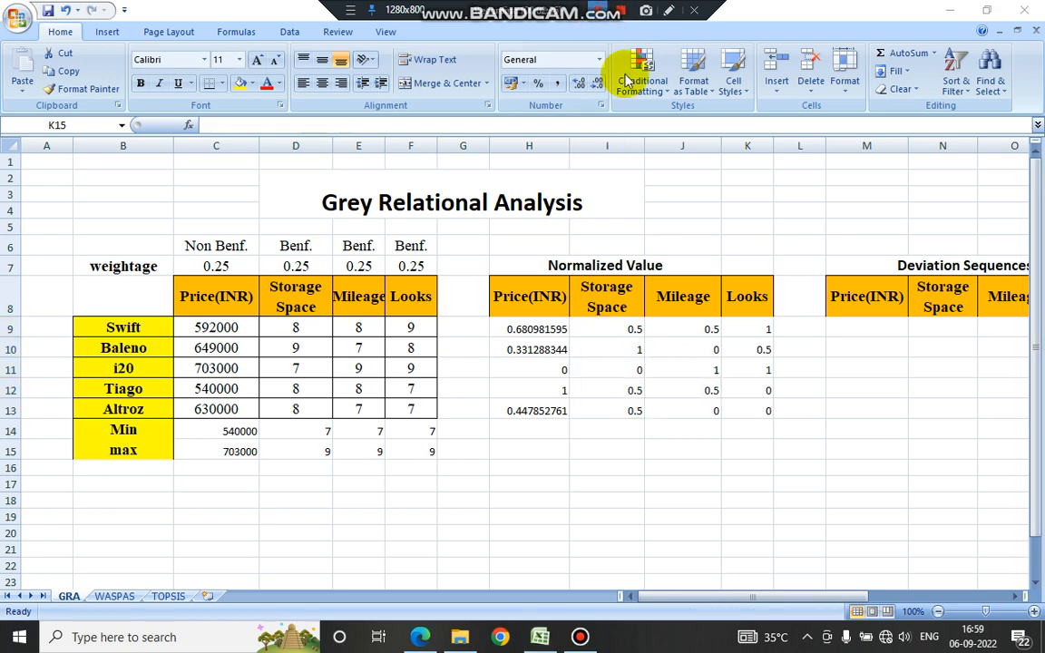
left_click(707, 329)
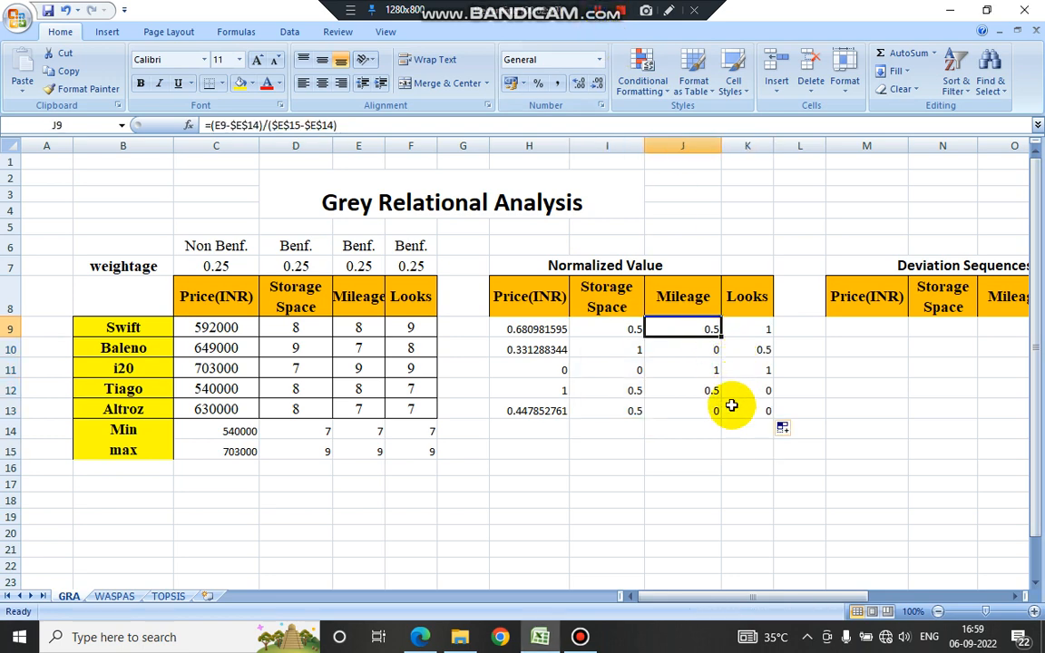
Enter Swift's price deviation in M9 as =1-H9, after consulting the Step 2 deviation sequence formula in gra.pdf
left_click(423, 639)
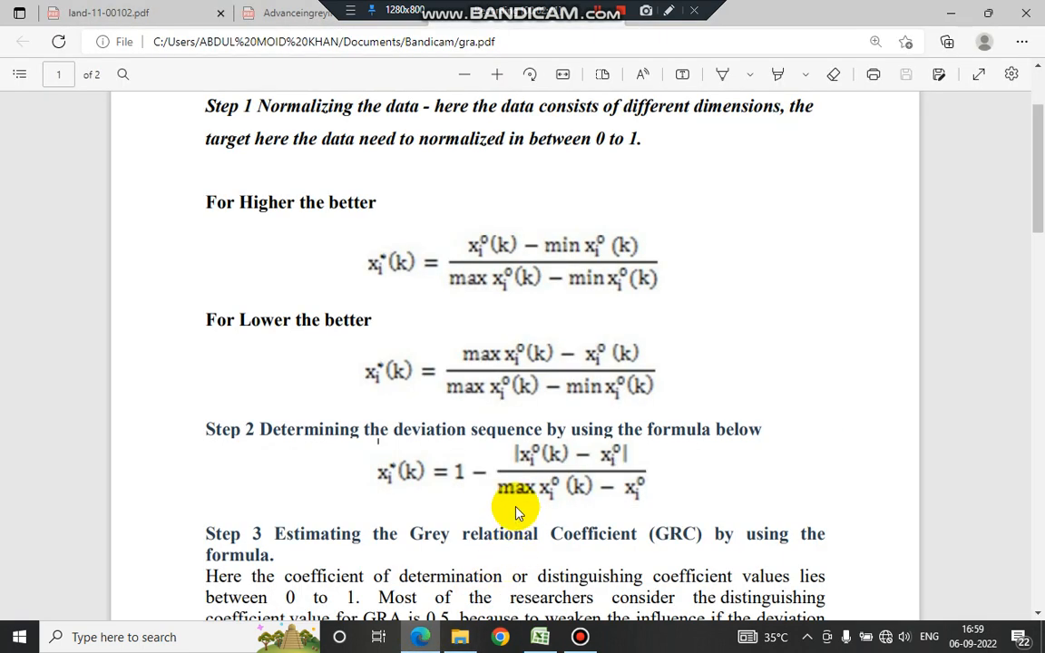
left_click_drag(1036, 221, 512, 224)
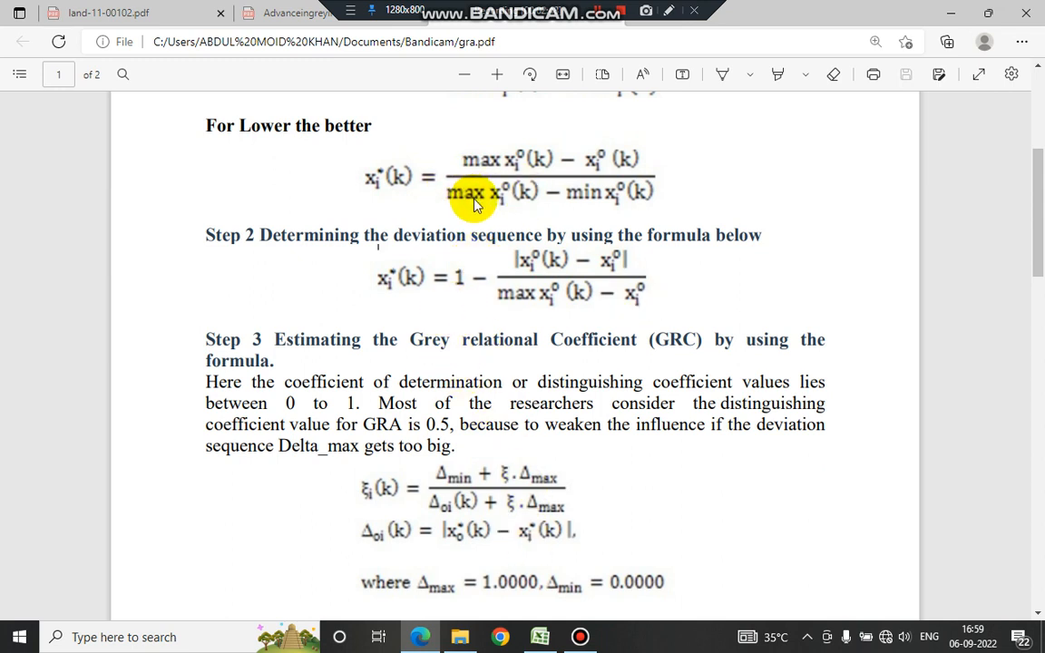
left_click(540, 637)
key("Right")
key("Right")
key("Right")
type("=")
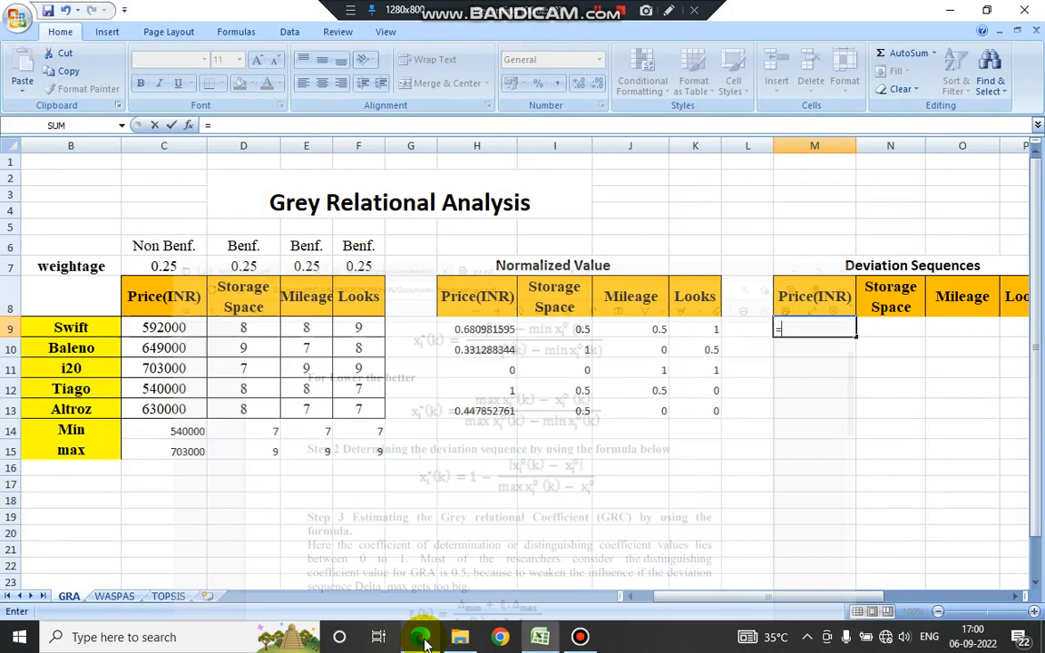
left_click(422, 637)
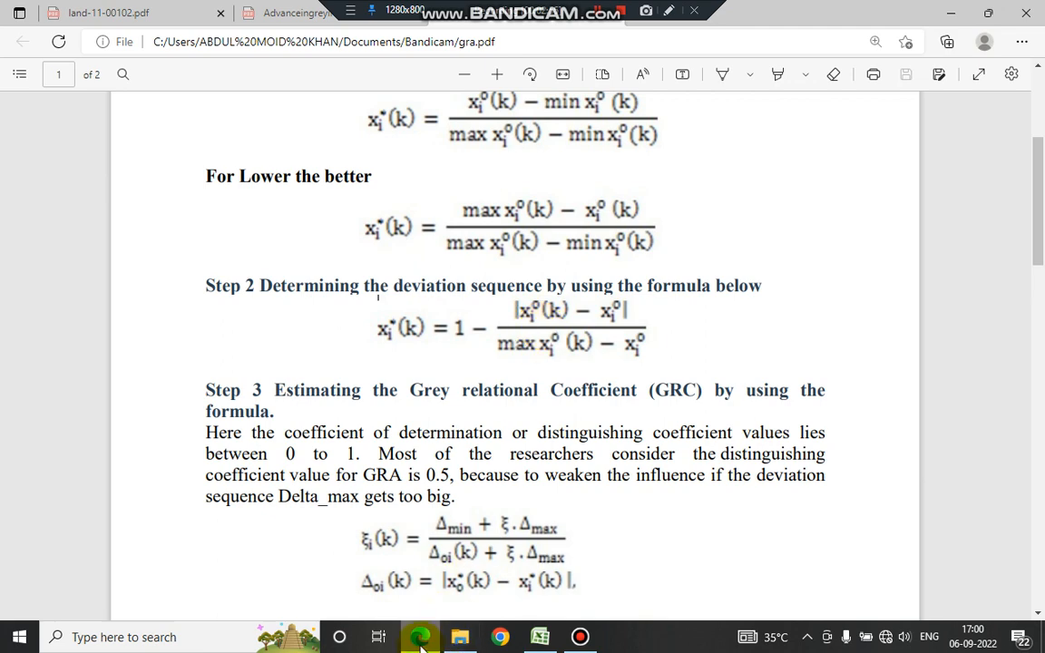
mouse_move(422, 635)
left_click(448, 613)
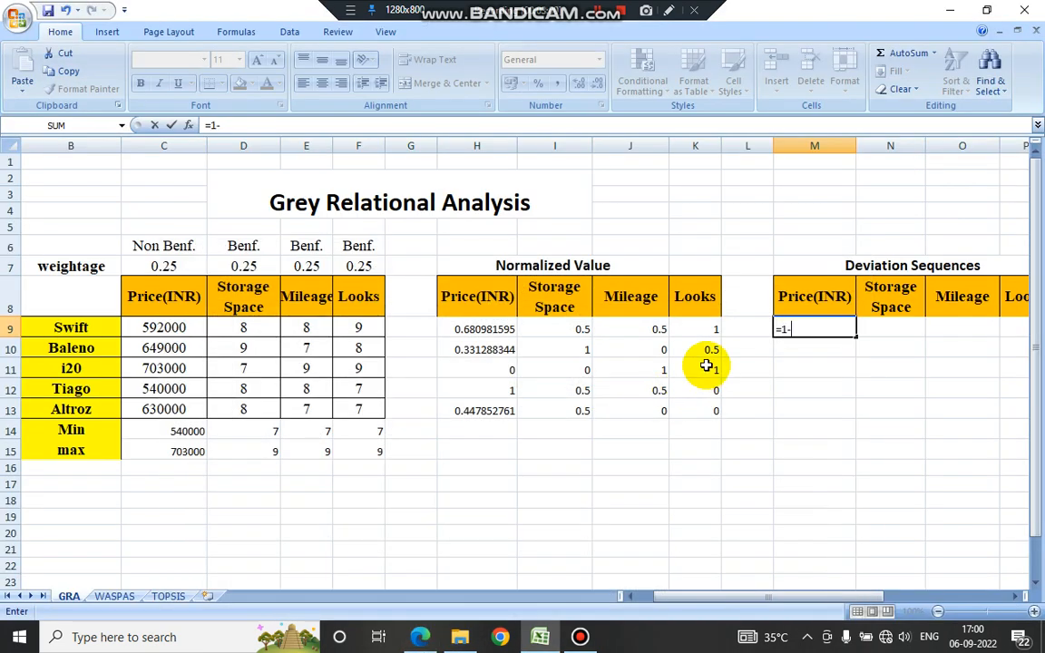
type("1-")
left_click(488, 328)
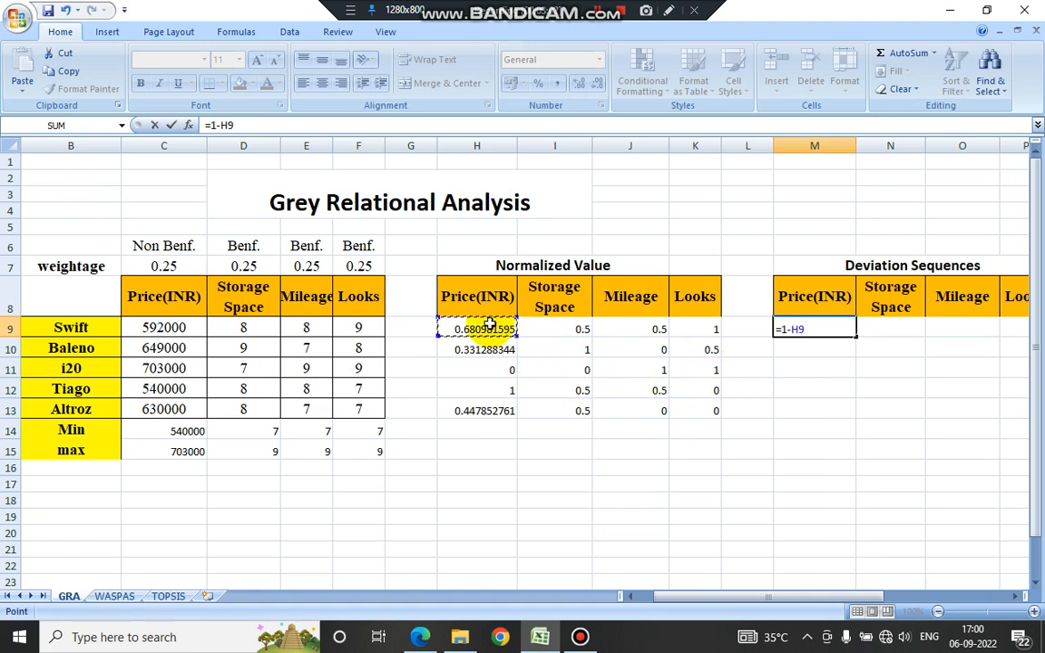
key("Return")
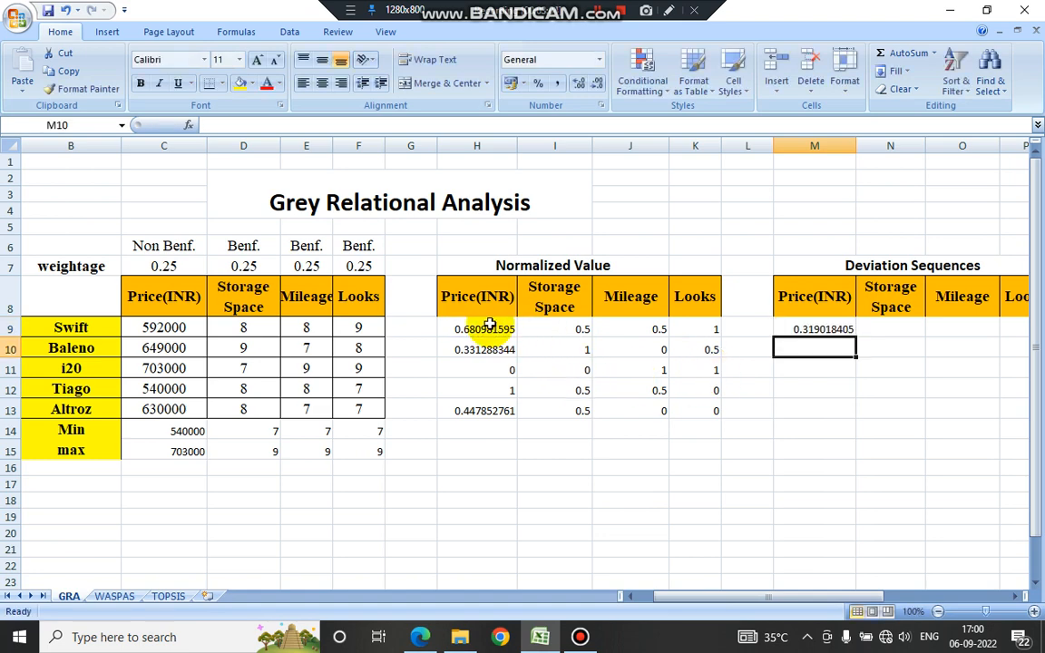
Copy the M9 deviation formula down to M13 and across to column P to fill the deviation sequences for all cars
left_click(819, 328)
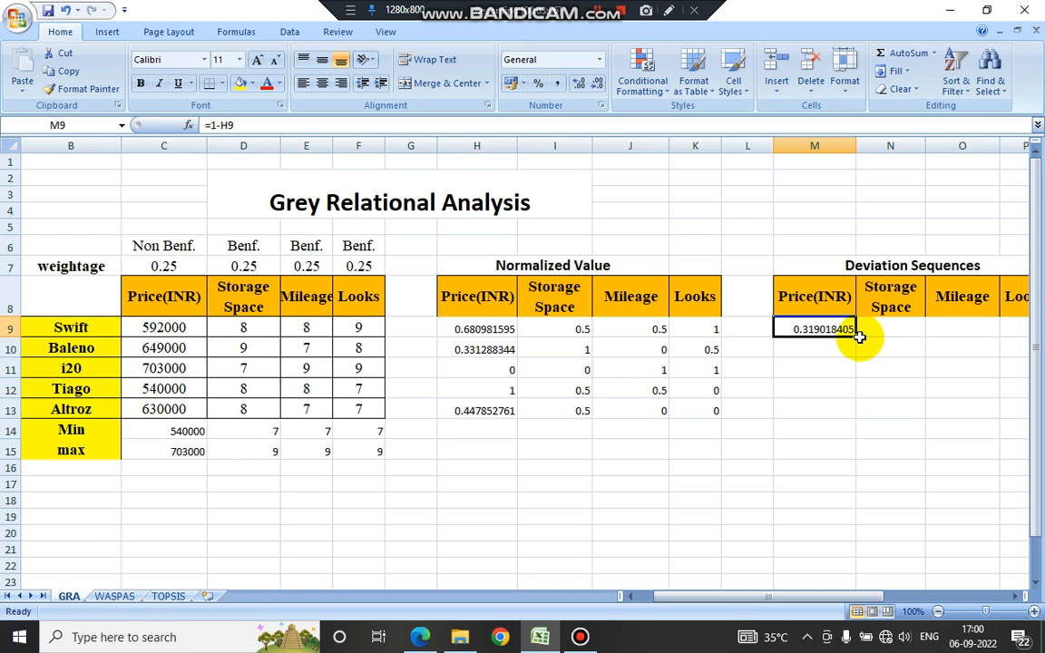
left_click_drag(856, 338, 852, 416)
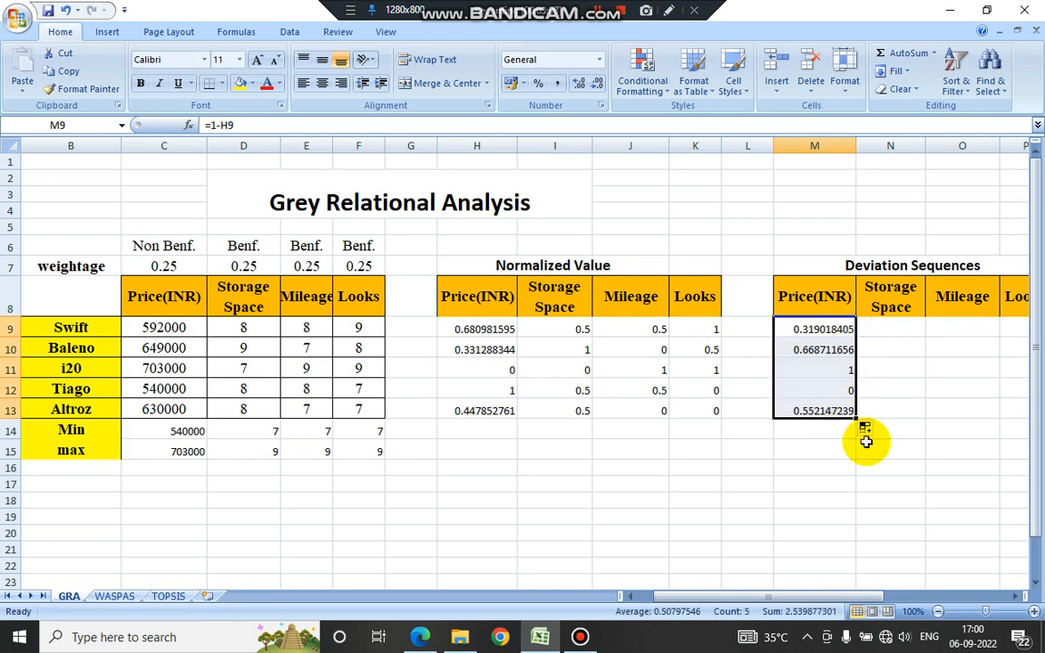
left_click(828, 367)
left_click(831, 326)
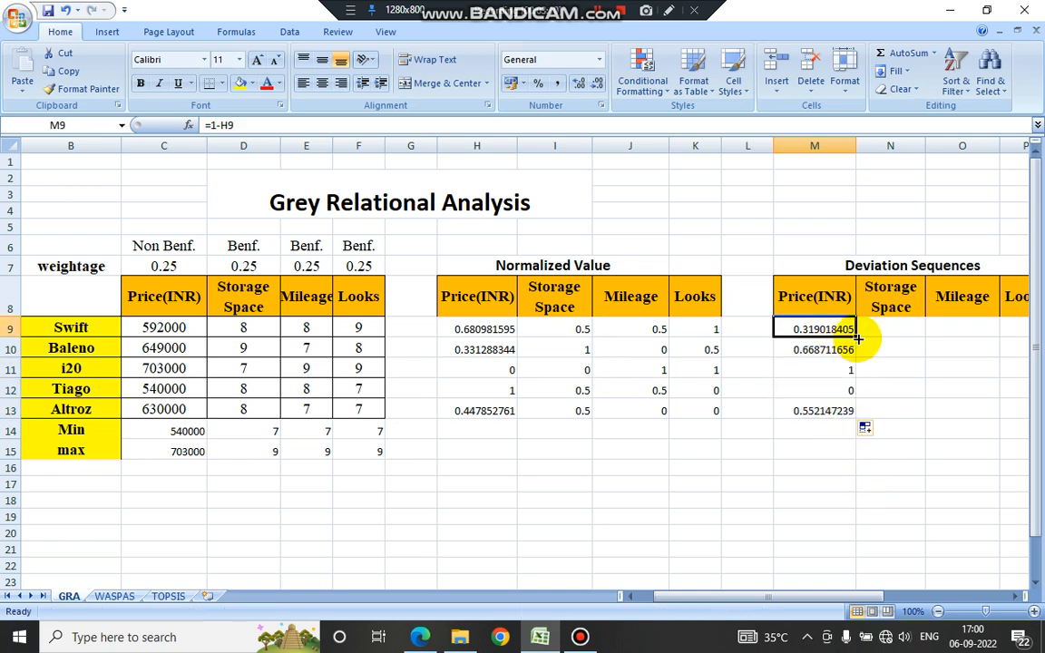
left_click_drag(856, 338, 934, 394)
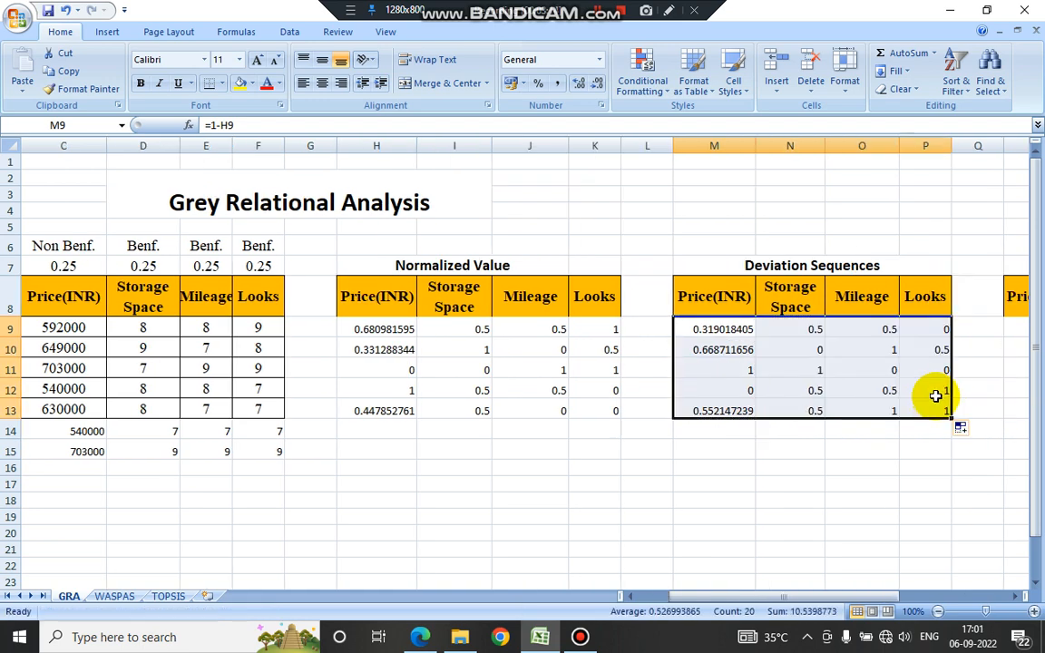
left_click(882, 354)
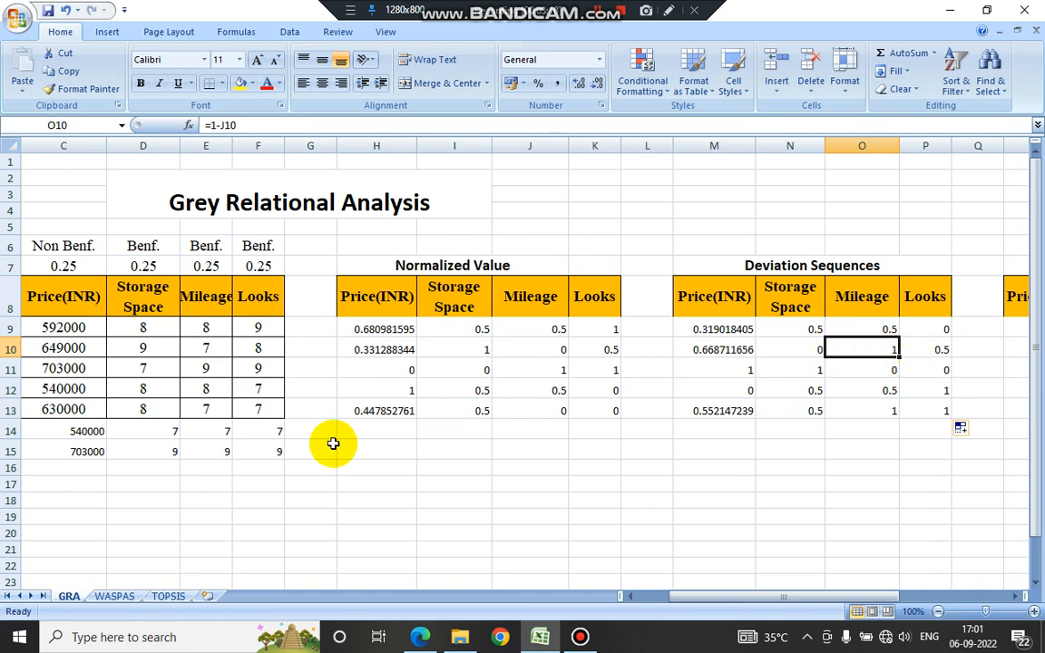
Read the Step 3 grey relational coefficient formula in gra.pdf, selecting the sentence about the 0.5 distinguishing coefficient, and return to the spreadsheet
left_click(258, 430)
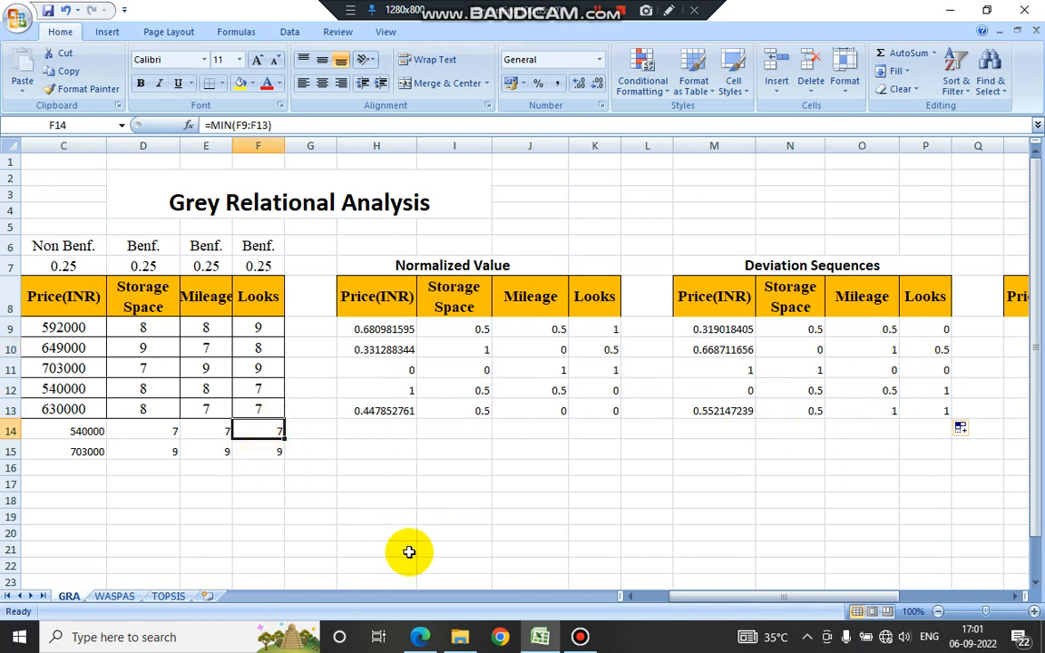
key("alt+Tab")
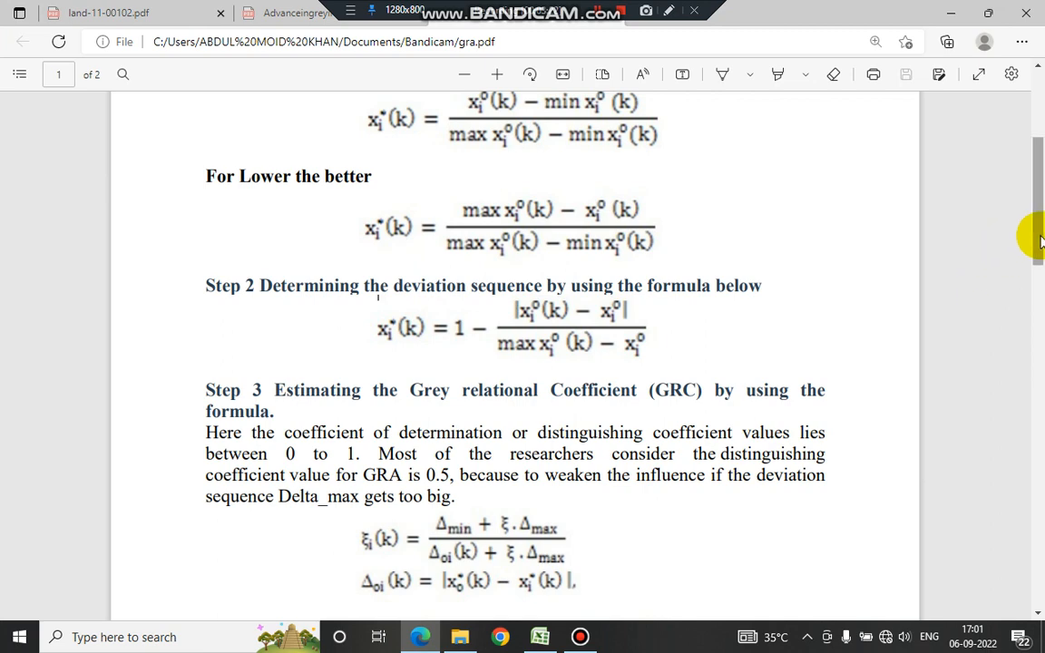
scroll(1016, 290, "down", 2)
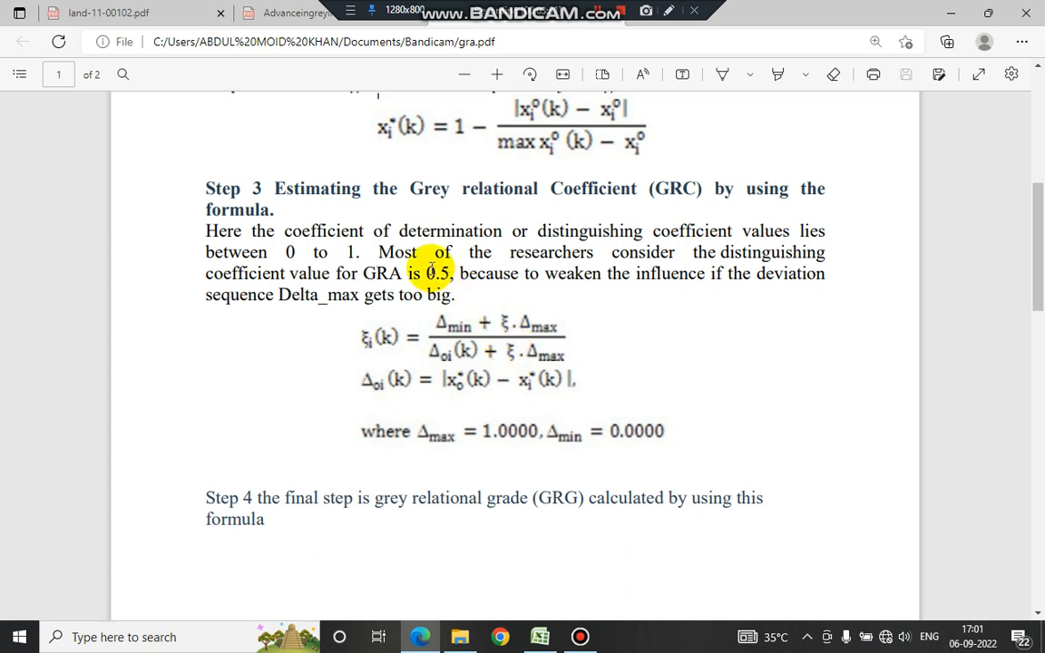
left_click_drag(377, 252, 459, 276)
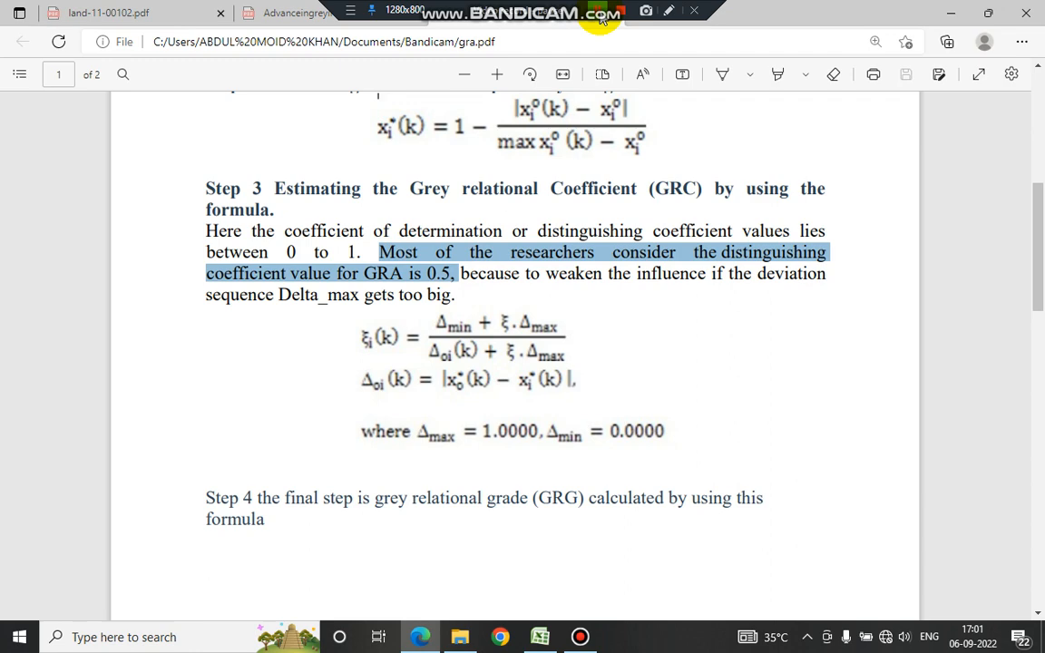
key("alt+Tab")
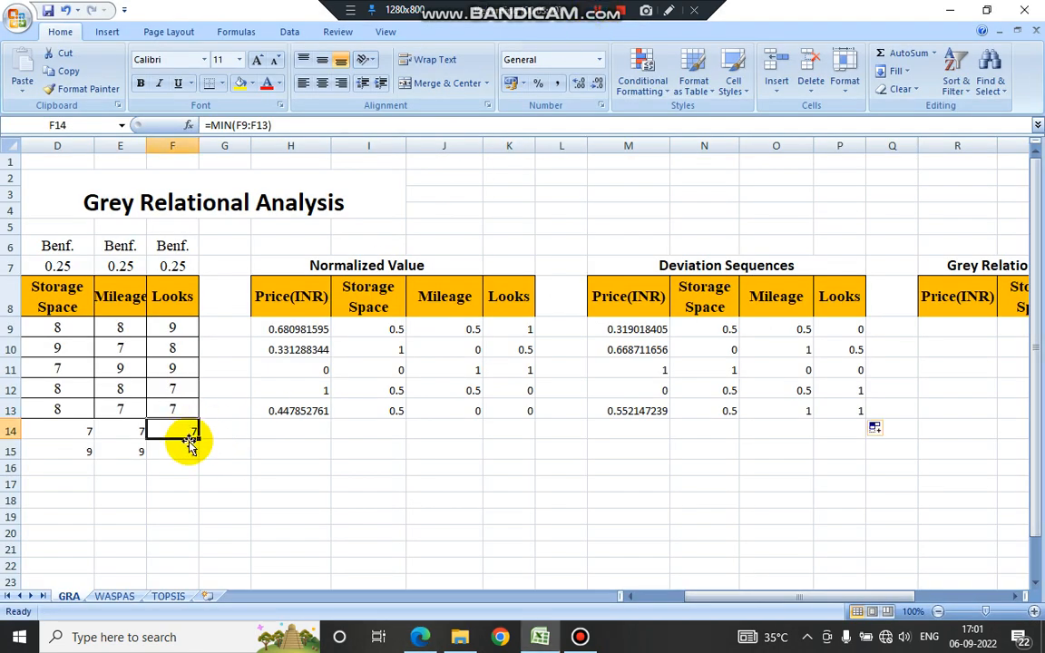
Copy the min and max formulas from F14:F15 across to column P, and clear the surplus cells L14:L15 and G14:G15
left_click_drag(188, 434, 858, 433)
left_click(576, 429)
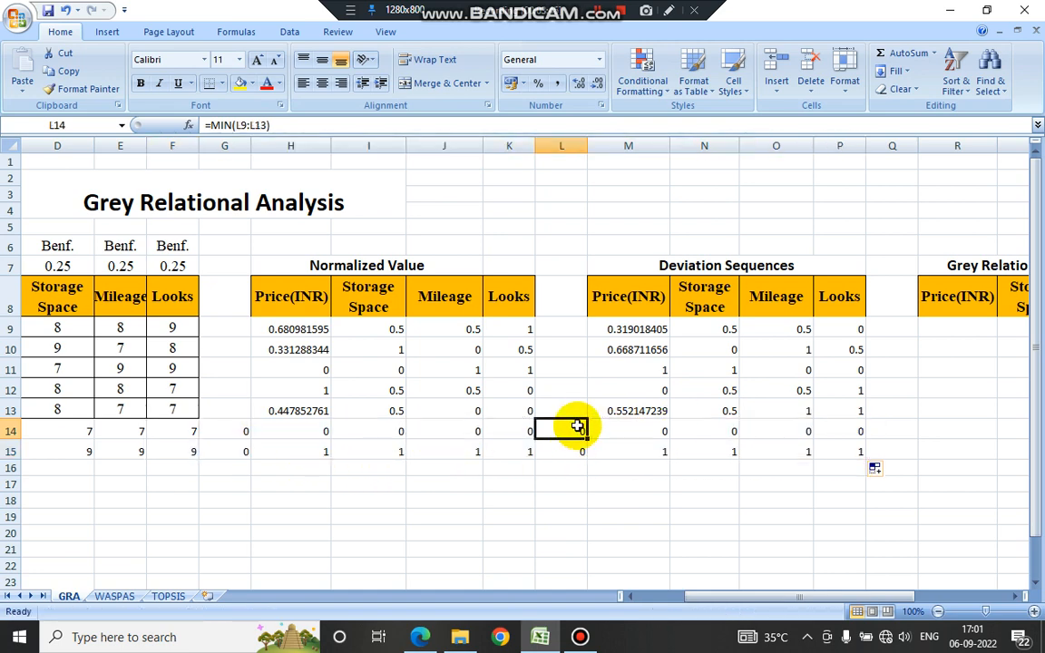
key("shift+Down")
key("Delete")
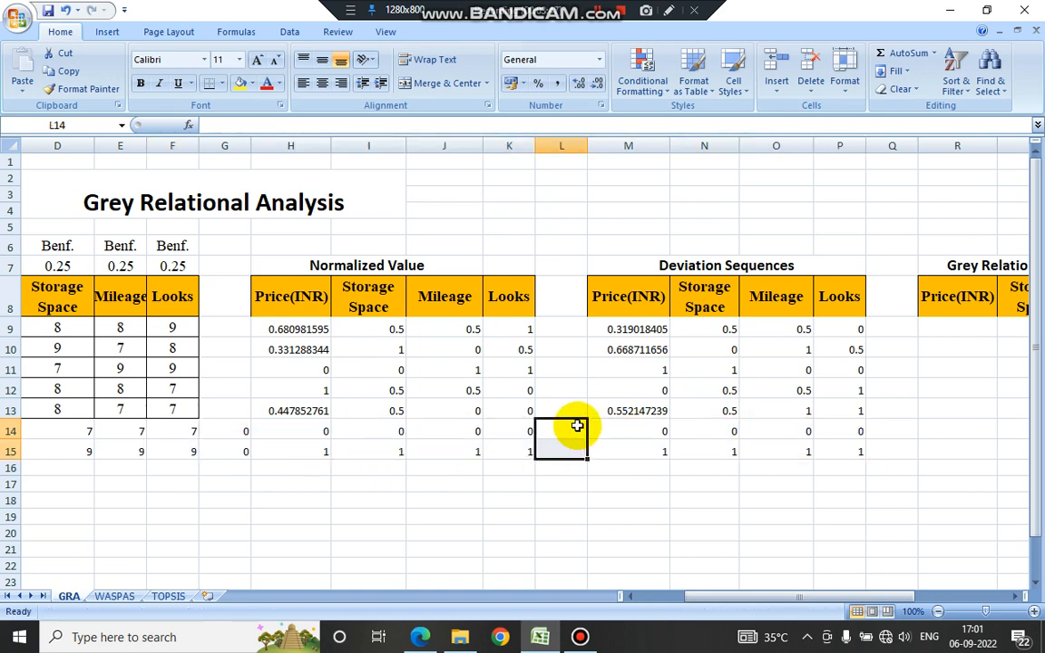
left_click(238, 430)
key("shift+Down")
key("Delete")
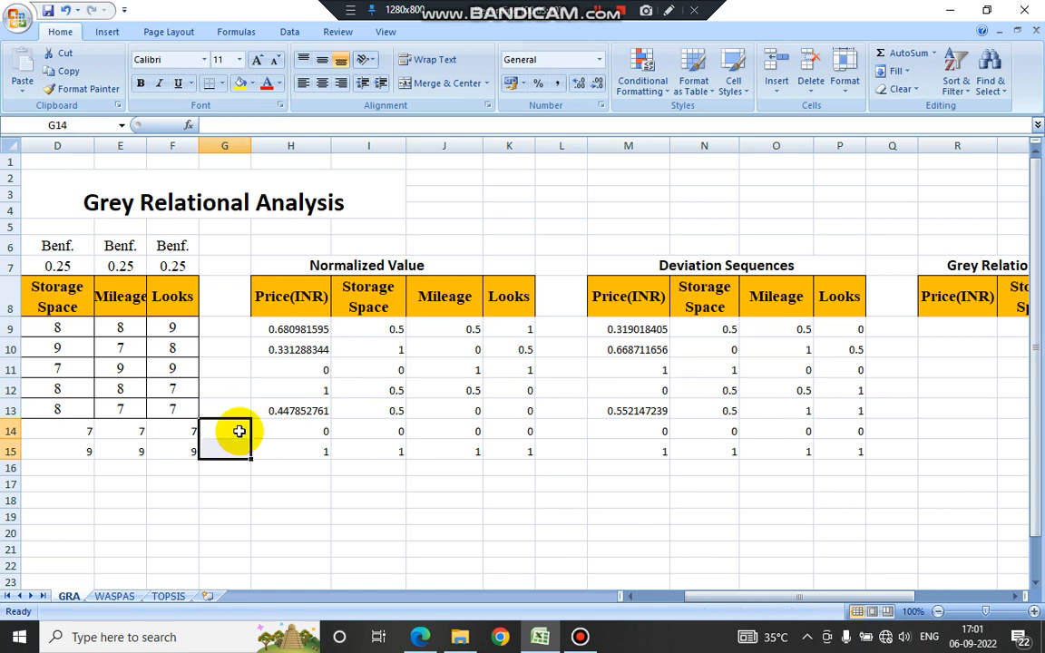
Begin Swift's price grey relational coefficient in R9 with the numerator =(M14+0.5*M15), following the Step 3 formula in gra.pdf
scroll(408, 363, "right", 2)
left_click(617, 328)
type("=")
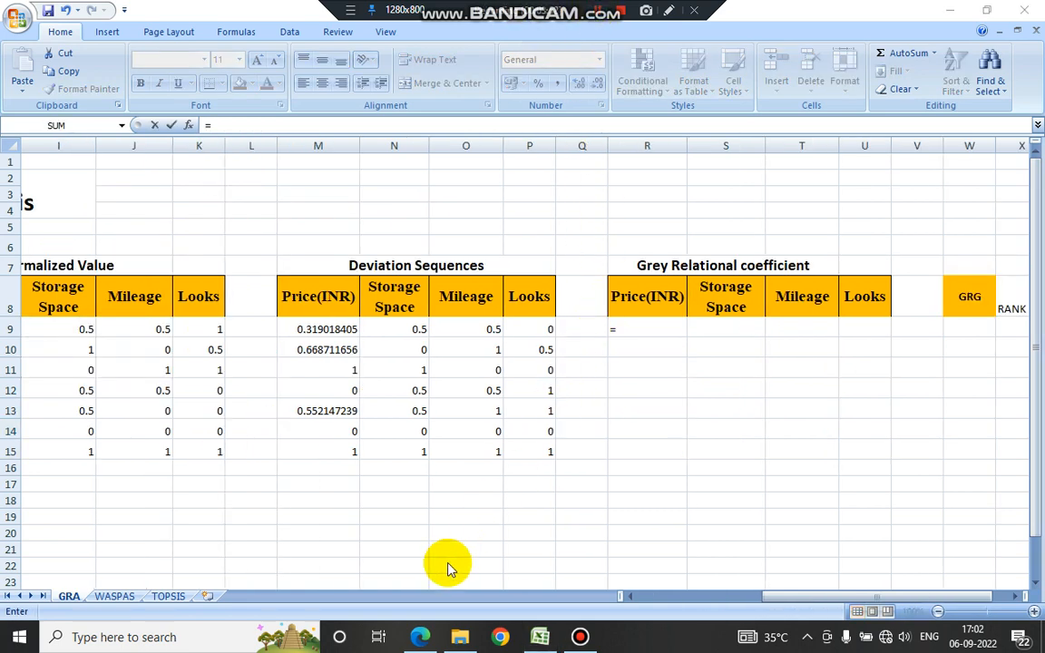
left_click(421, 635)
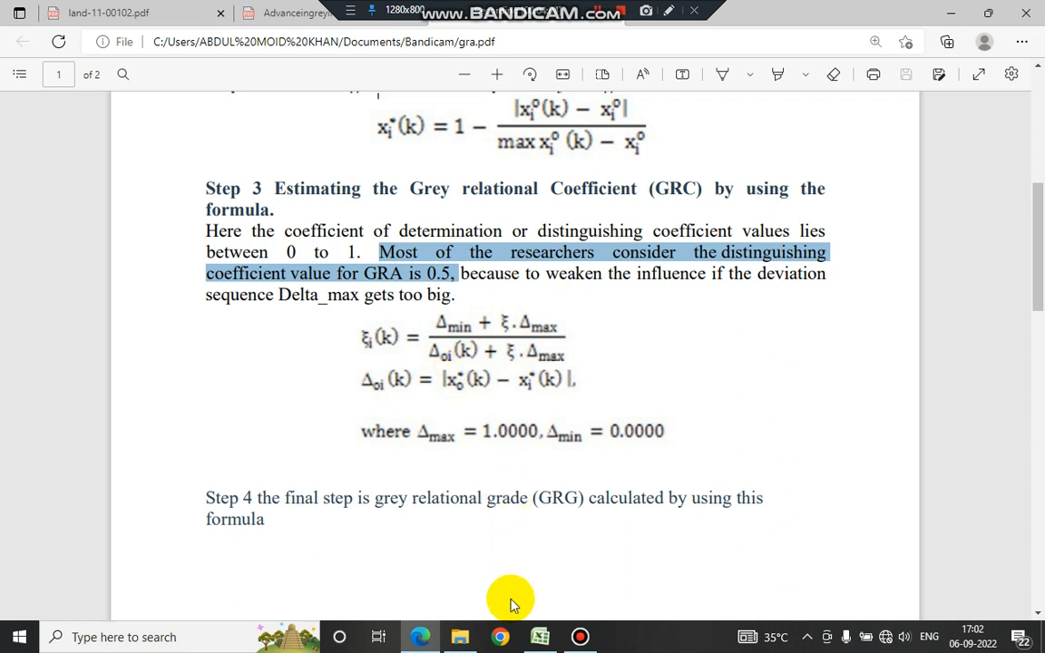
left_click(539, 637)
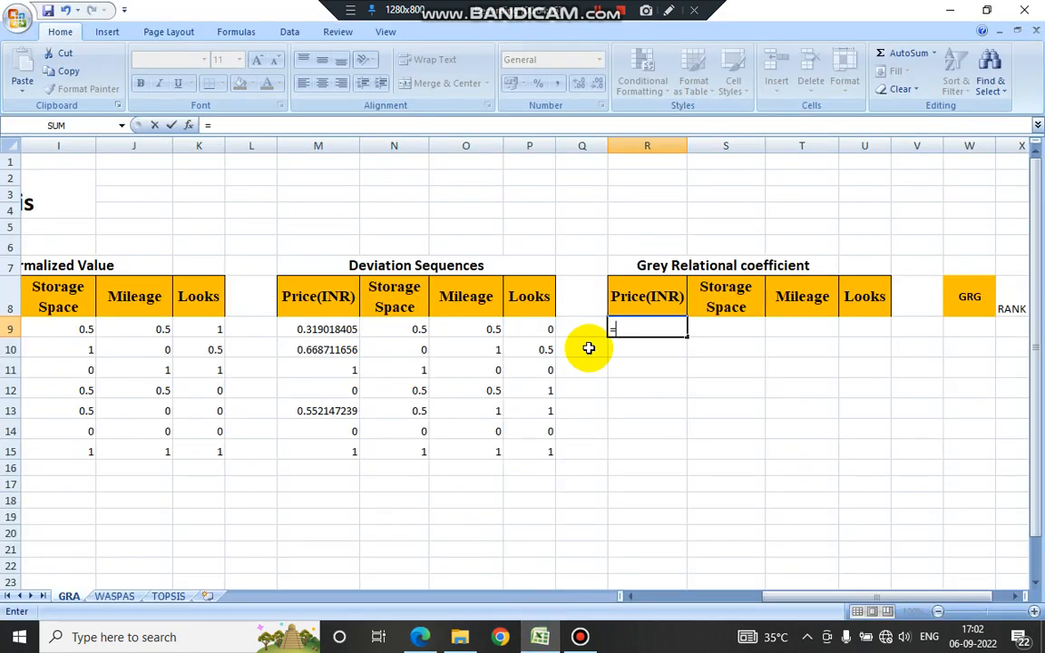
left_click(418, 634)
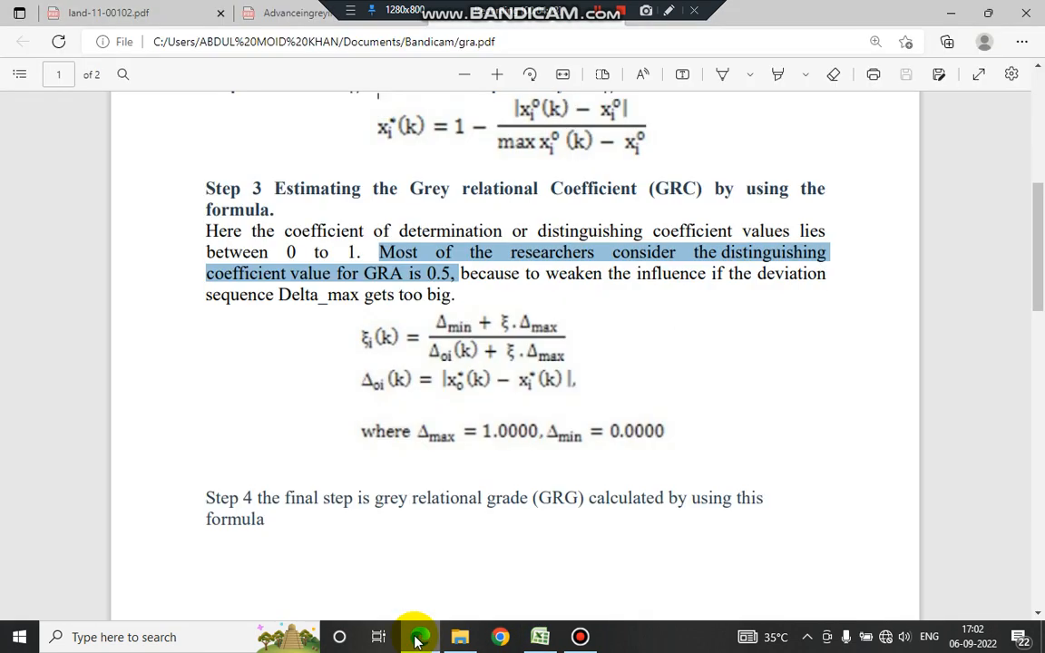
left_click(342, 432)
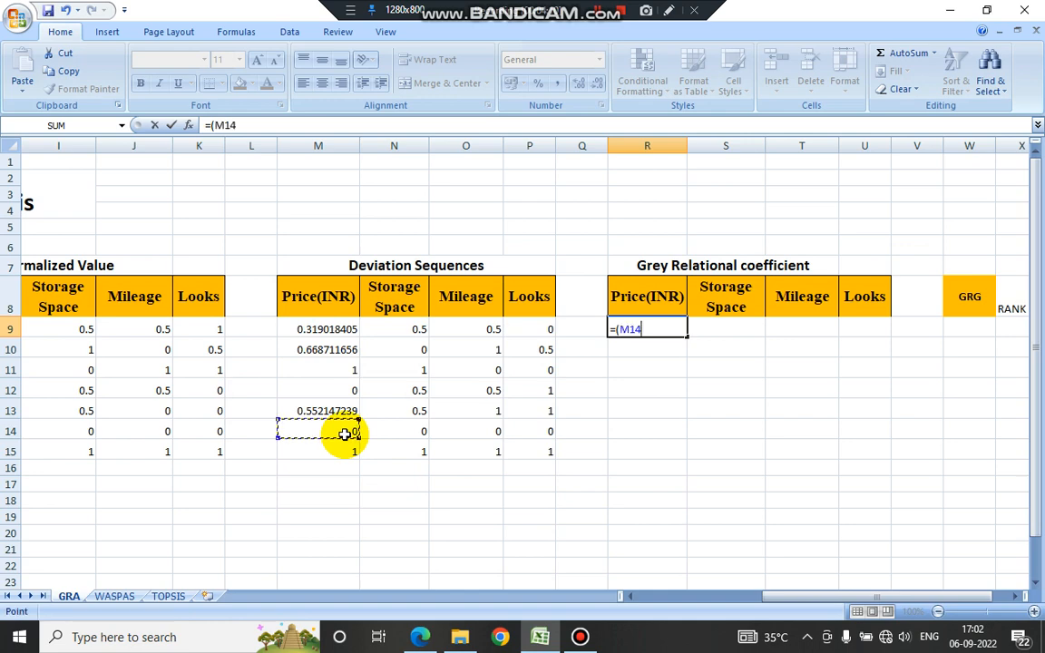
left_click(243, 125)
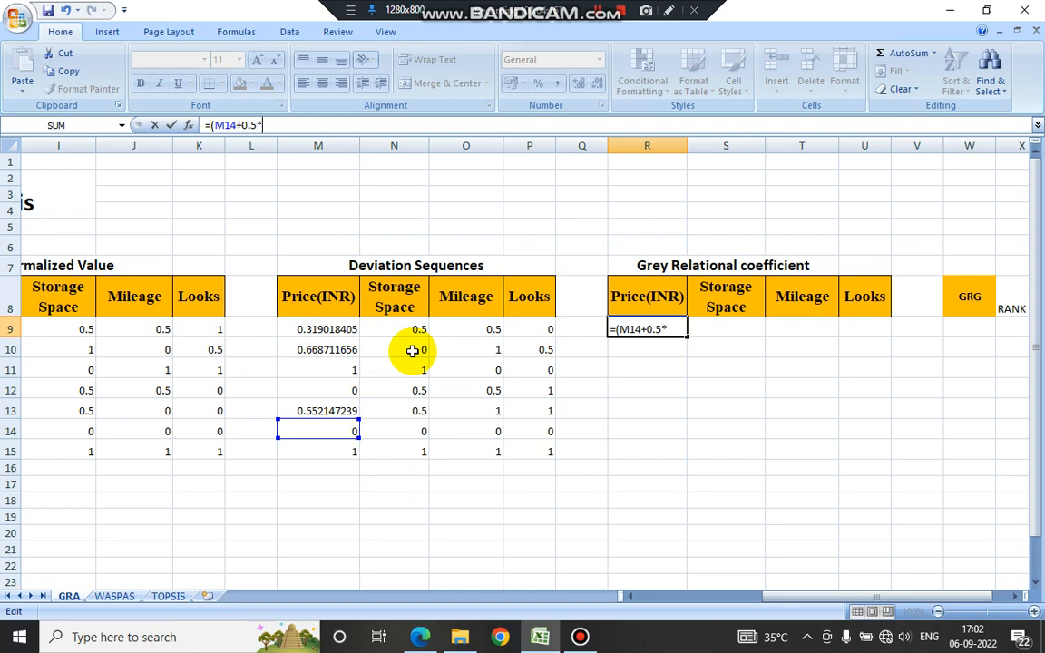
left_click(420, 635)
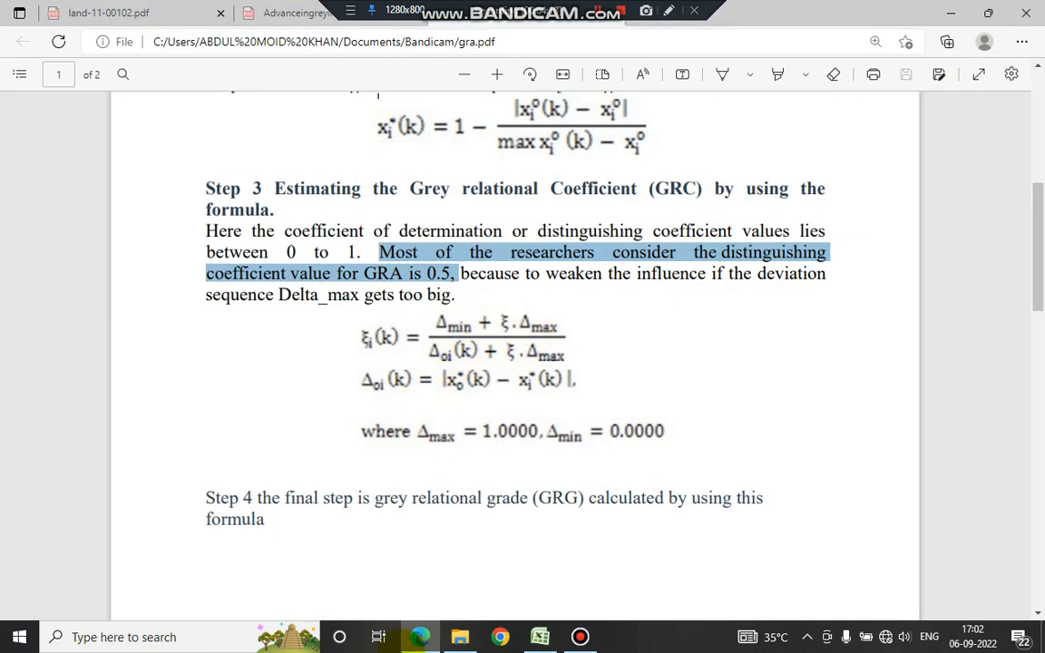
key("alt+Tab")
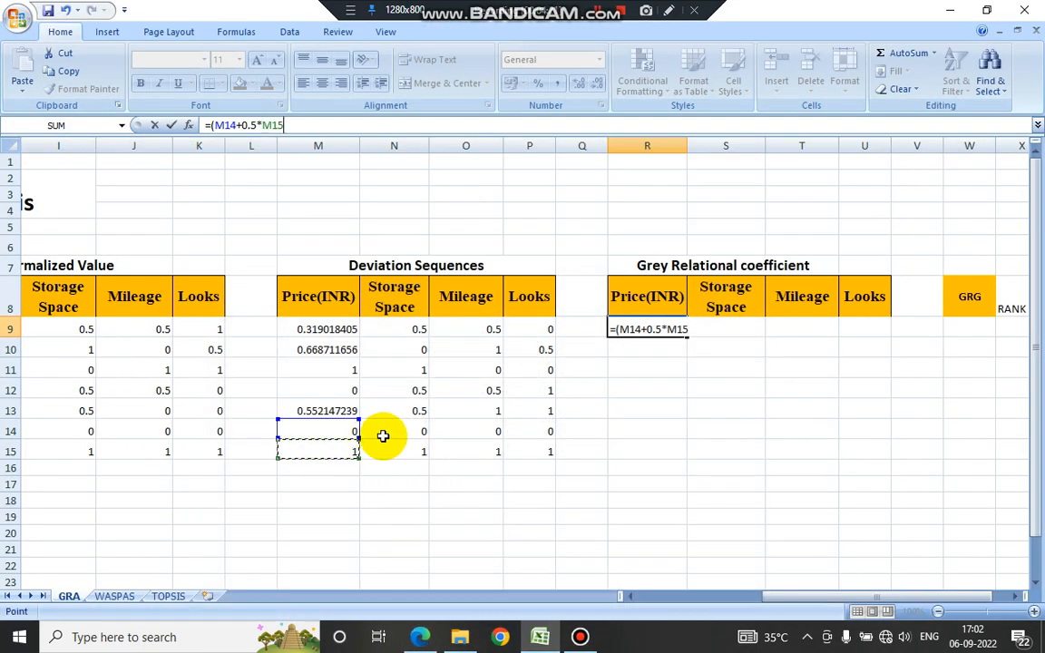
type(")")
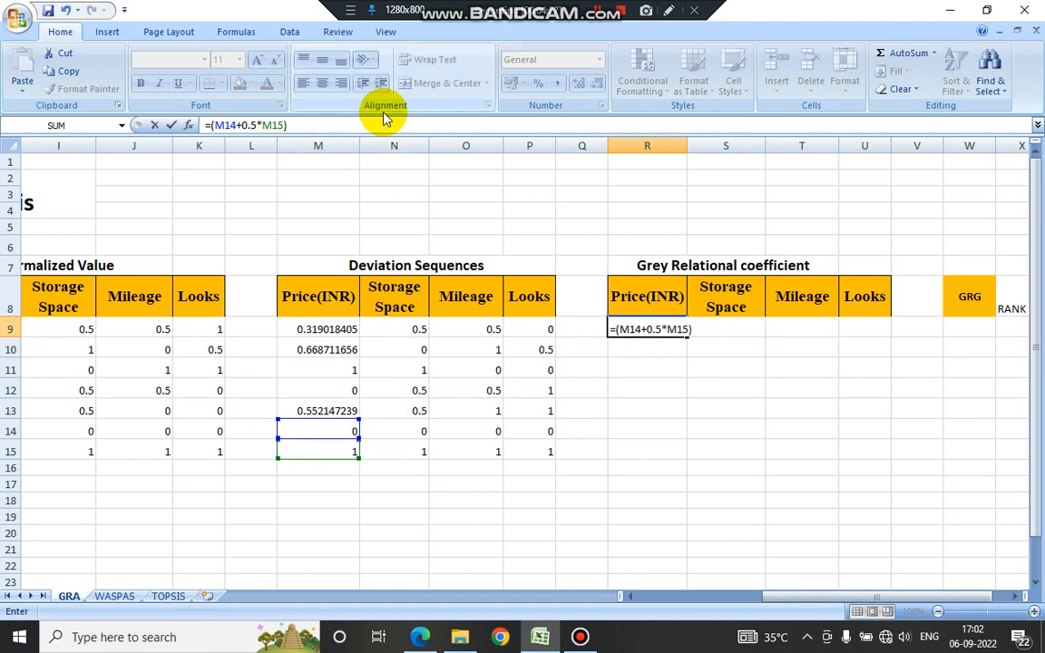
Extend the R9 formula with the start of its denominator, /(M9+, following the Step 3 coefficient formula in gra.pdf
type("/")
left_click(418, 634)
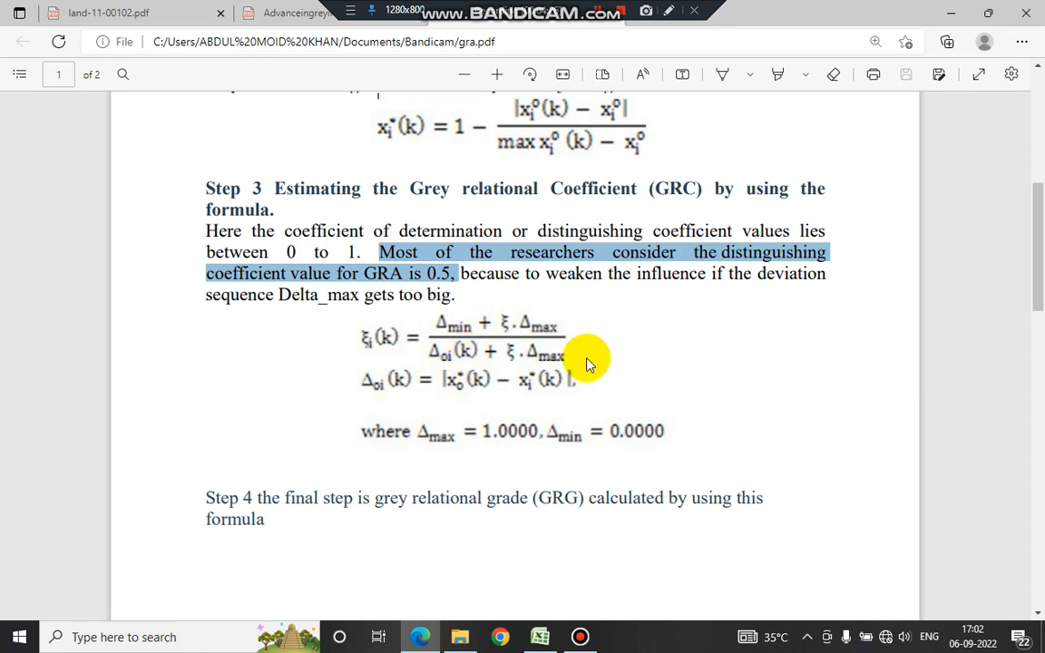
left_click(420, 635)
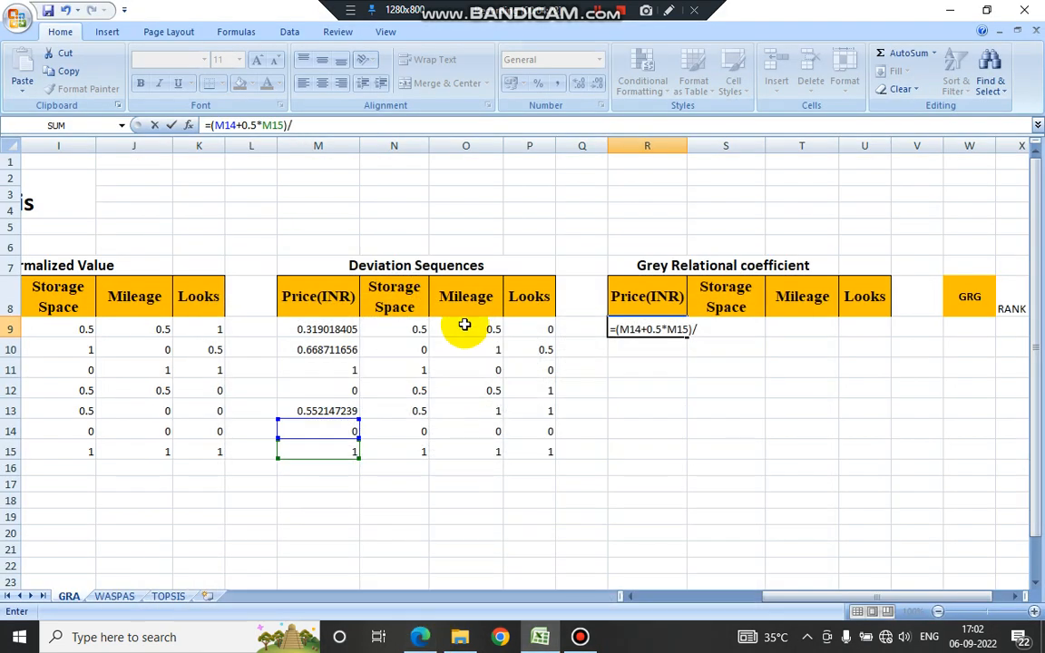
left_click(338, 328)
key("Left")
key("Left")
key("Left")
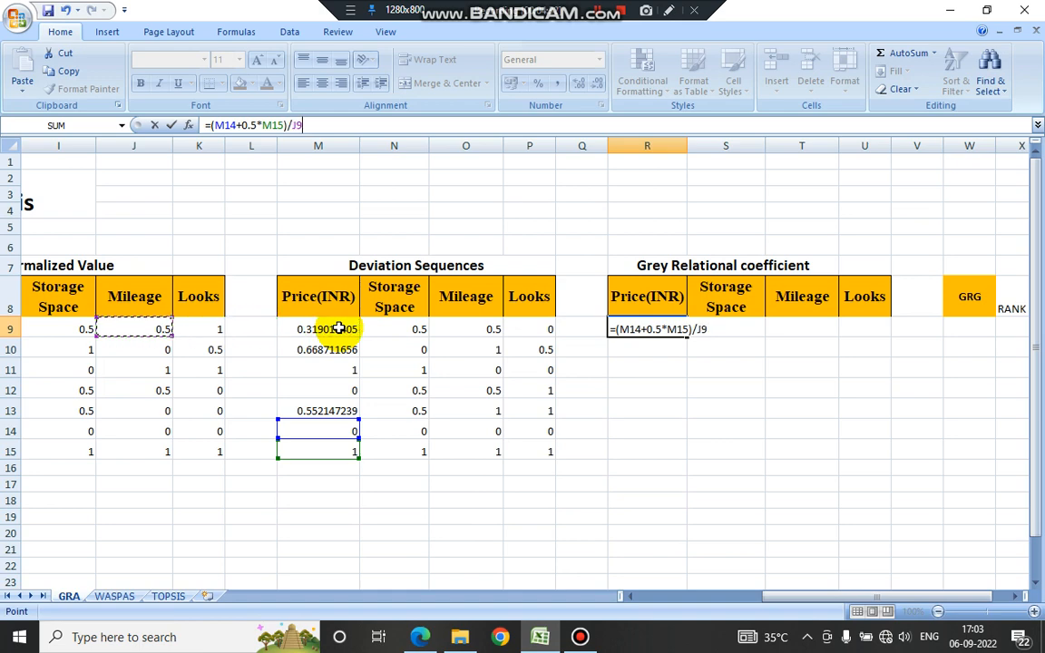
left_click(338, 328)
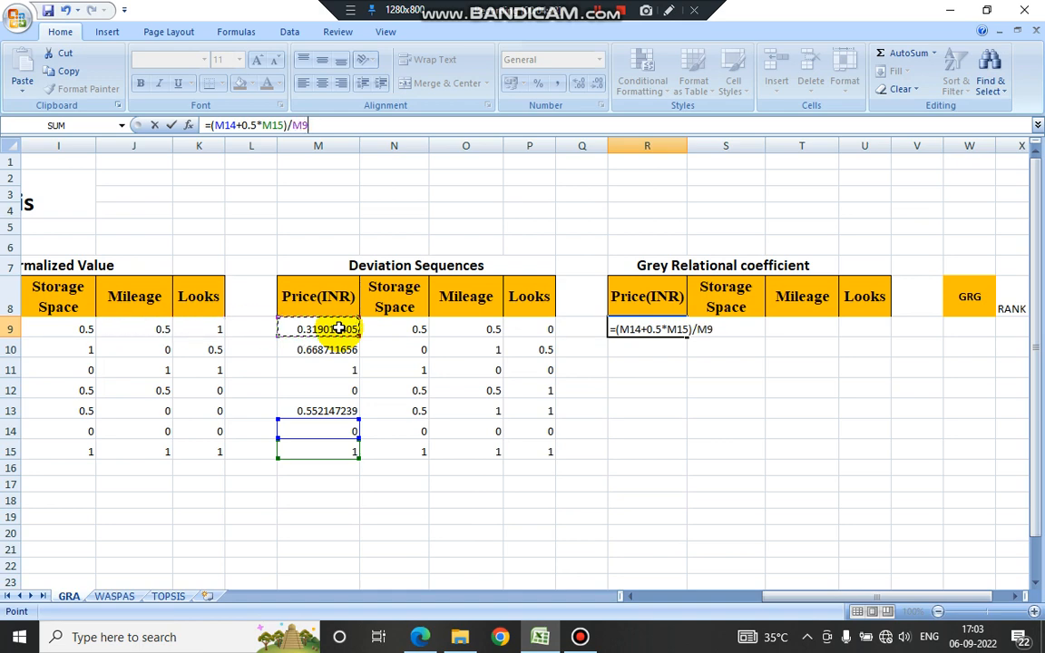
left_click(291, 125)
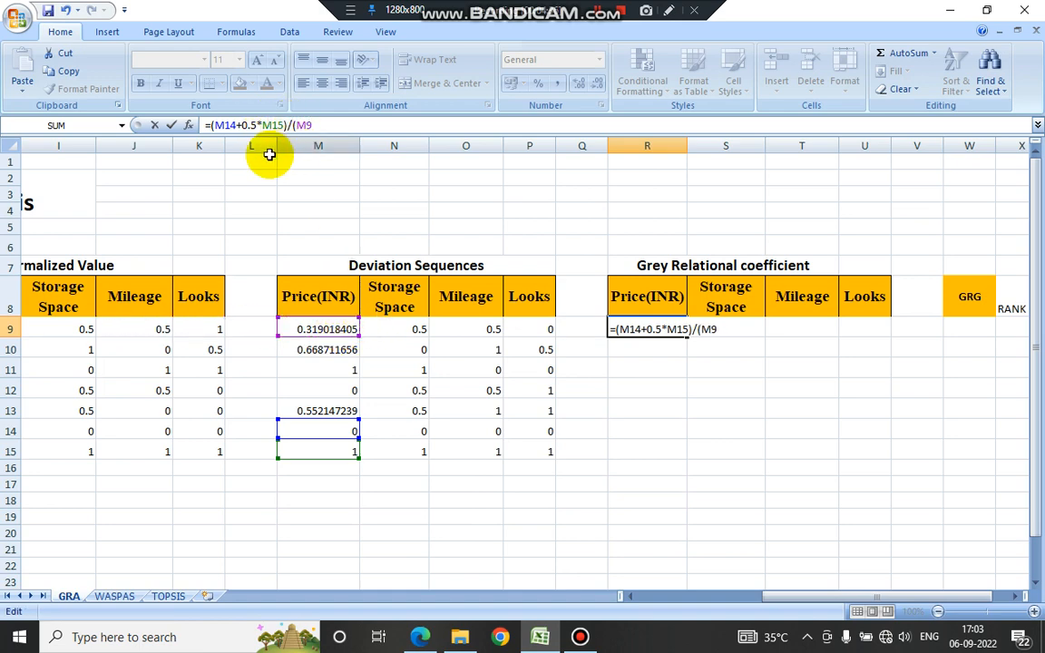
left_click(320, 126)
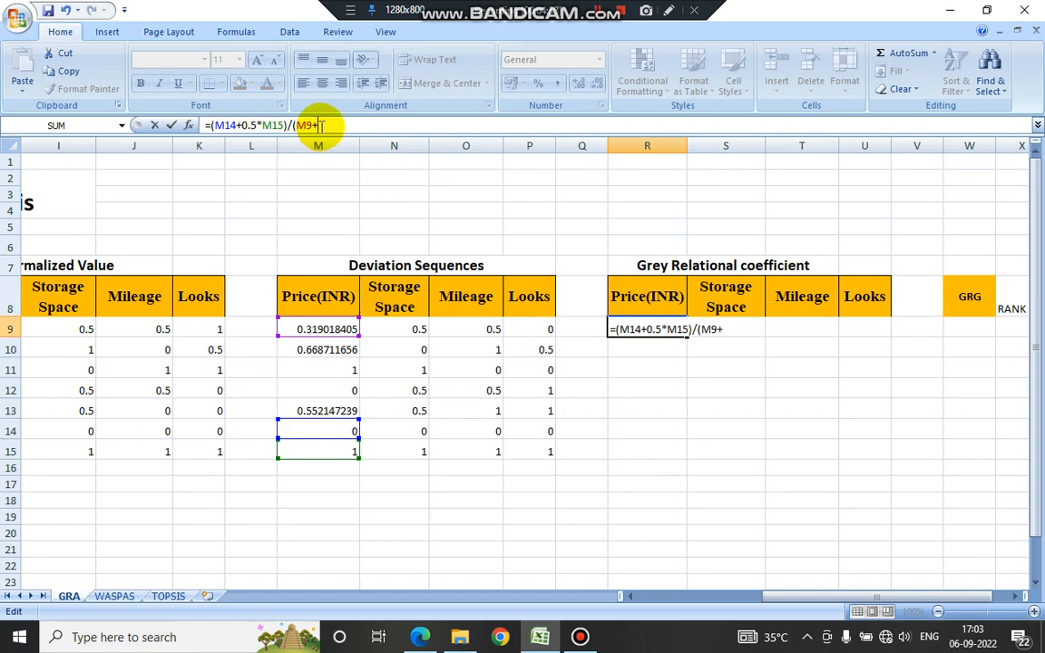
Recheck the Step 3 denominator in gra.pdf and complete the R9 formula as =(M14+0.5*M15)/(M9+0.5*M15)
left_click(419, 636)
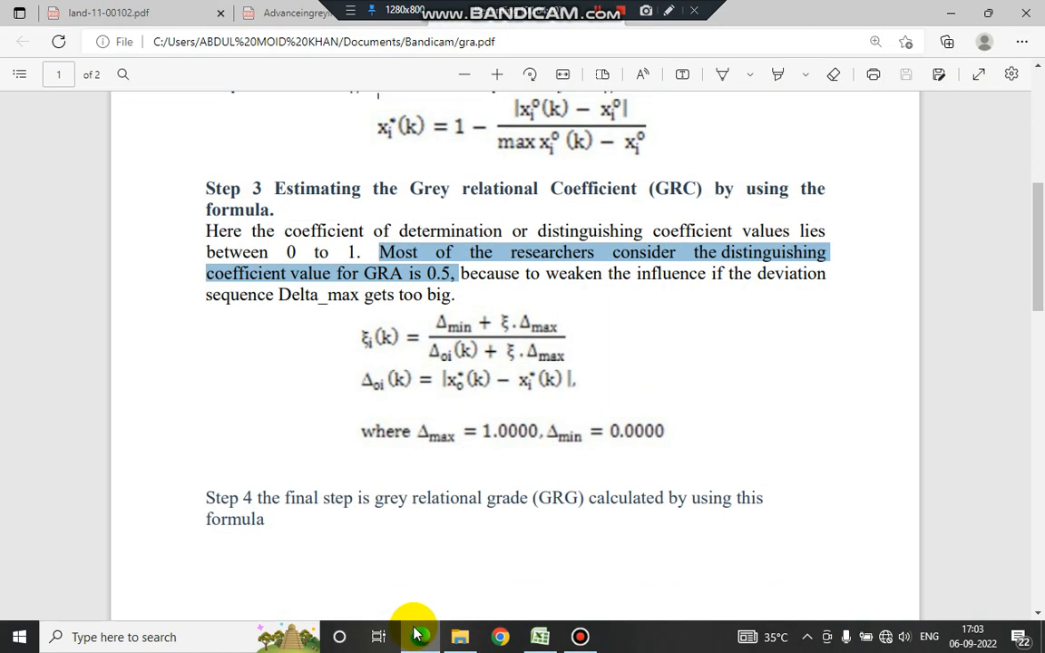
left_click(419, 636)
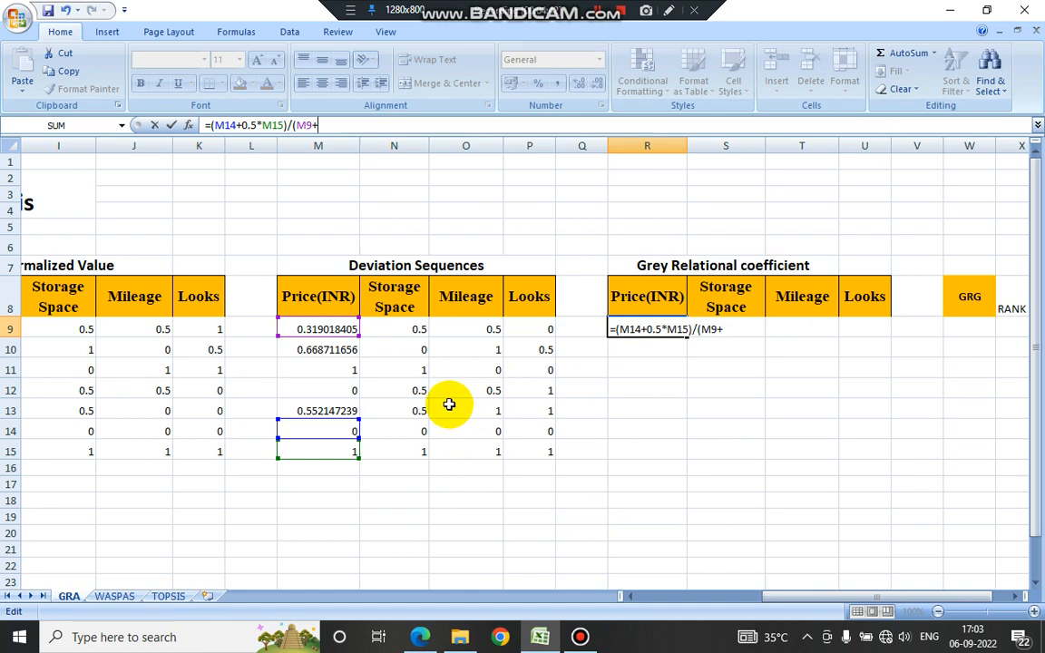
left_click(539, 17)
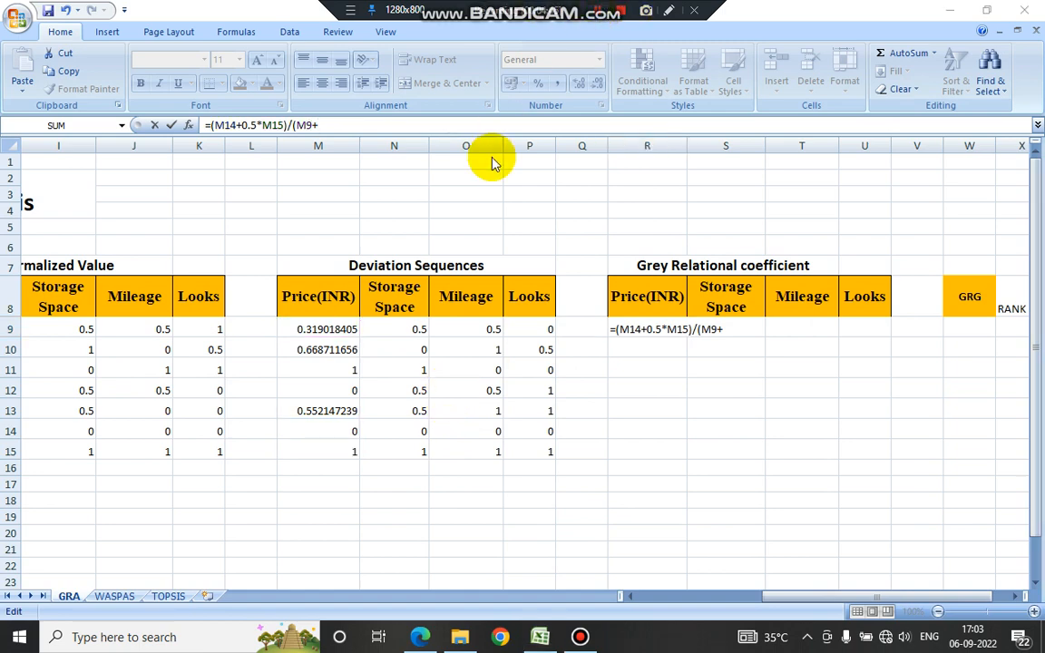
left_click(334, 124)
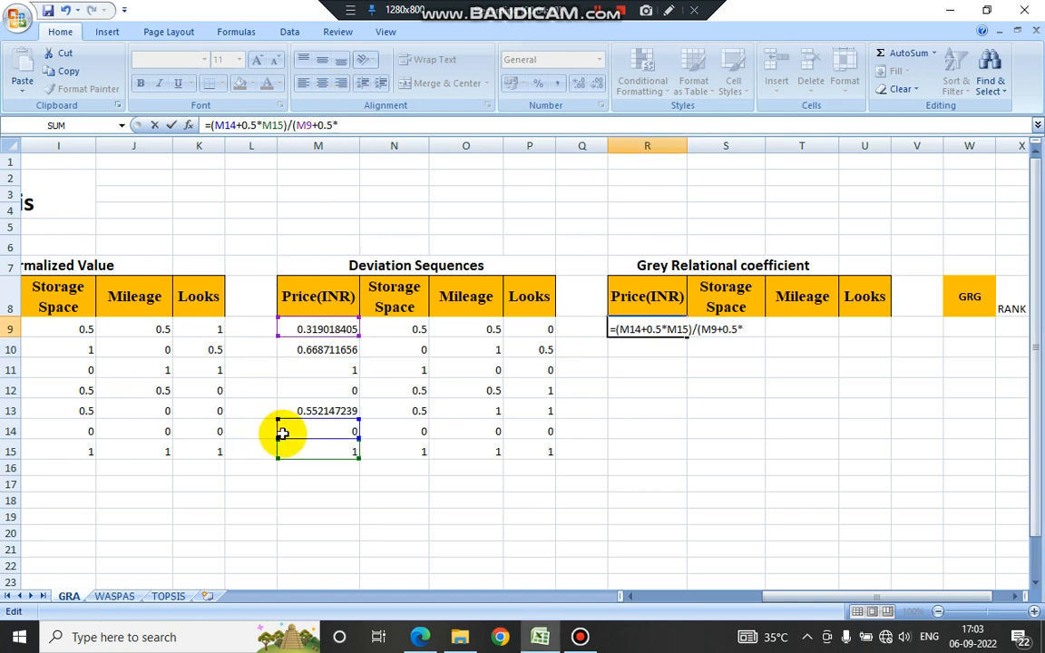
left_click(343, 450)
type(")")
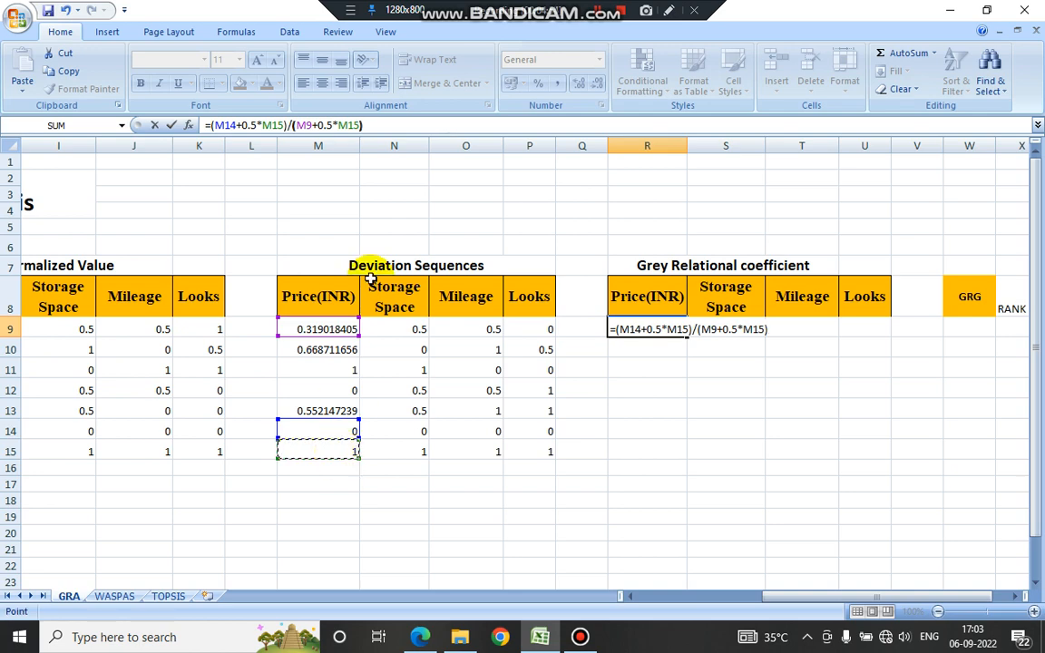
key("Return")
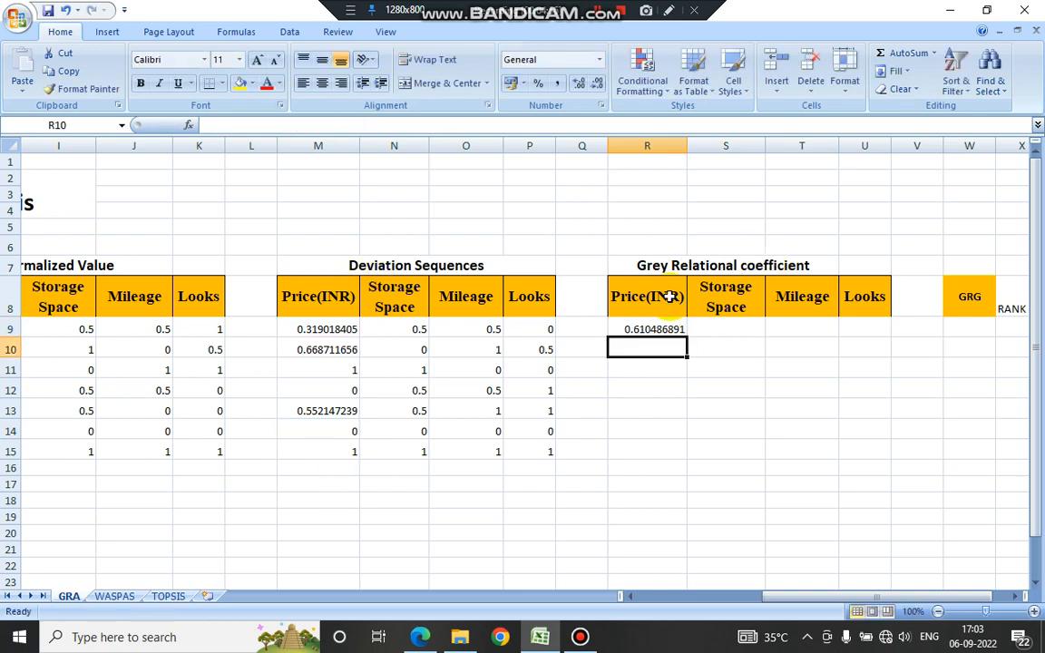
Make the M14 and both M15 references in the R9 formula absolute, giving =($M$14+0.5*$M$15)/(M9+0.5*$M$15)
left_click(635, 333)
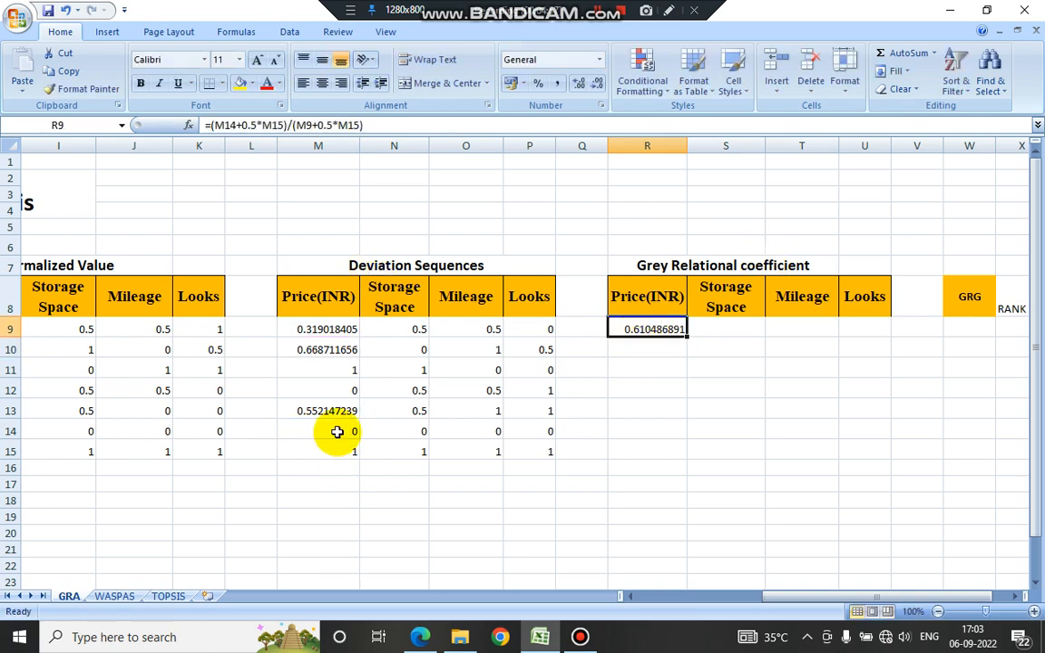
left_click(222, 127)
double_click(223, 127)
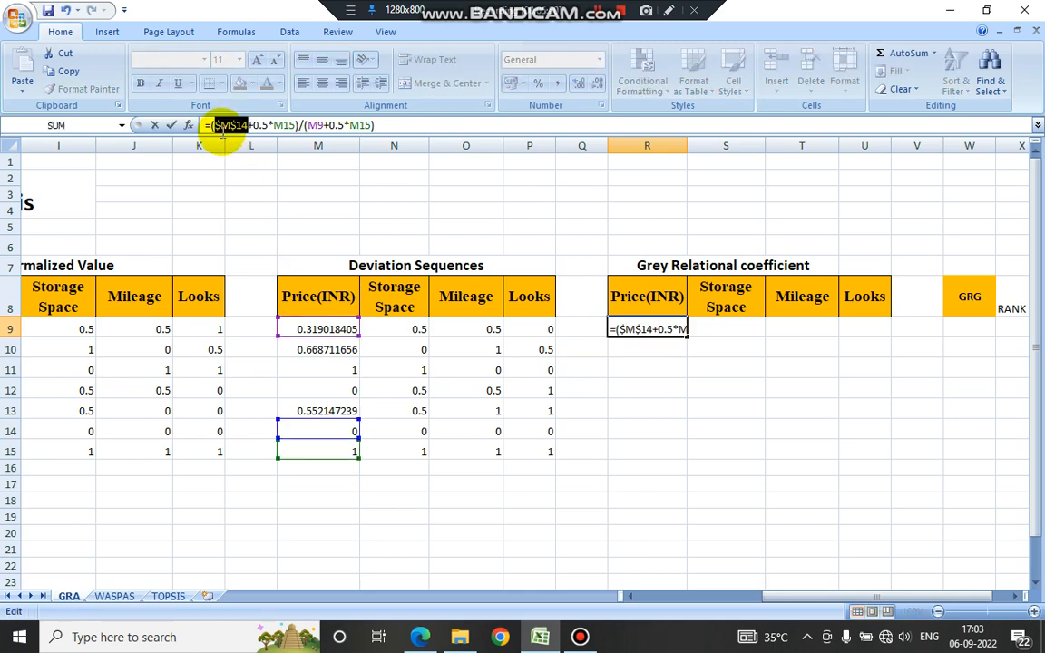
key("F4")
left_click(289, 127)
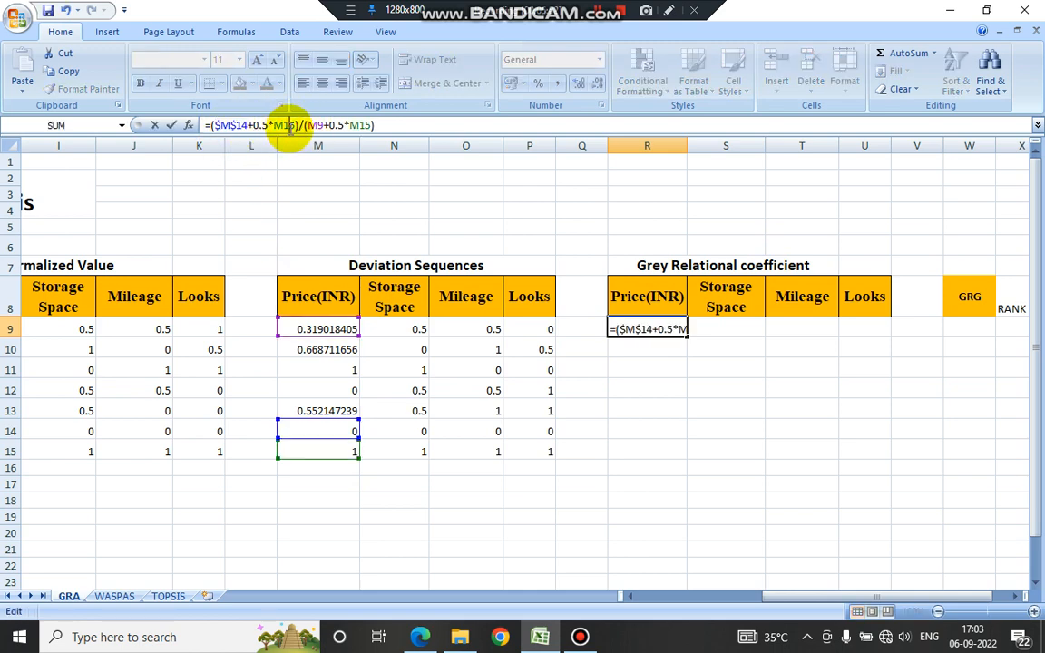
key("F4")
left_click(373, 127)
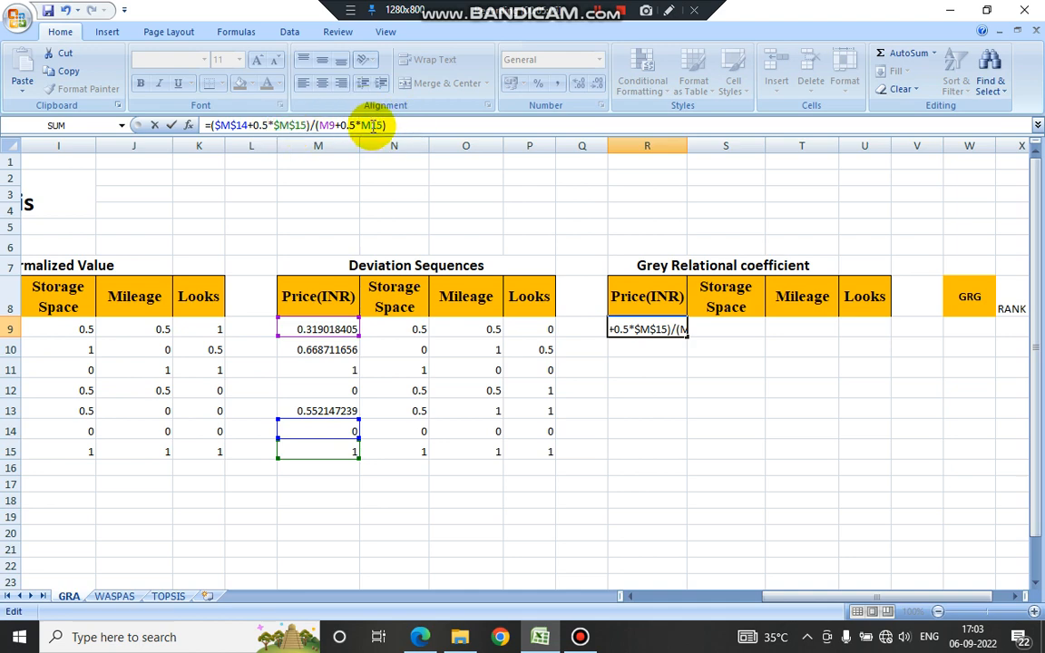
key("F4")
key("Return")
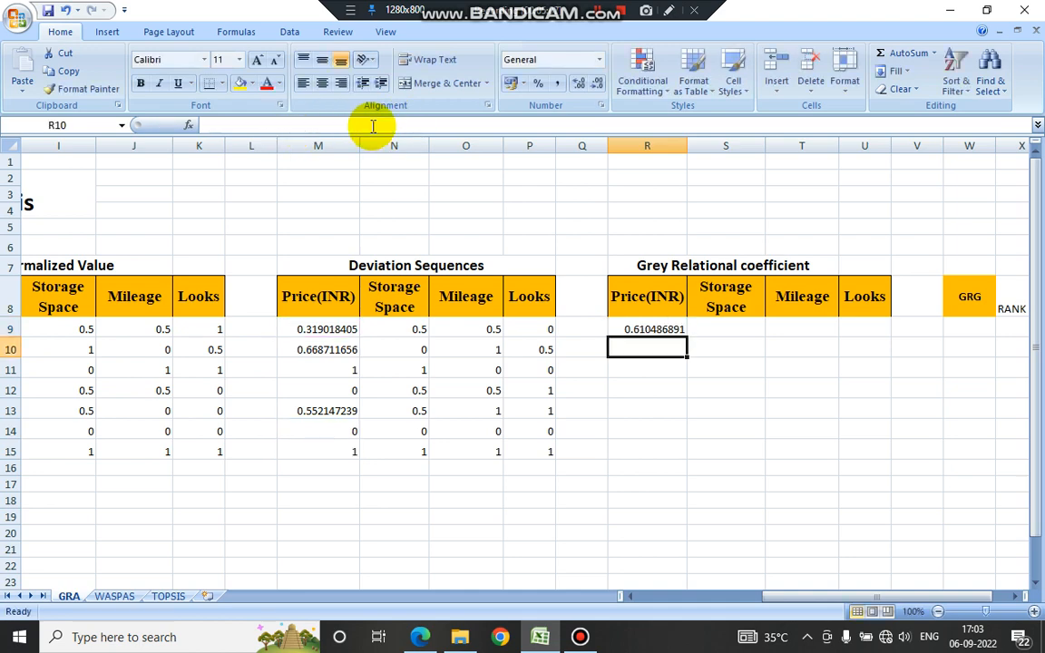
Copy the R9 coefficient formula down to R13 and across to column U for all cars and criteria
left_click(672, 330)
left_click_drag(688, 338, 688, 420)
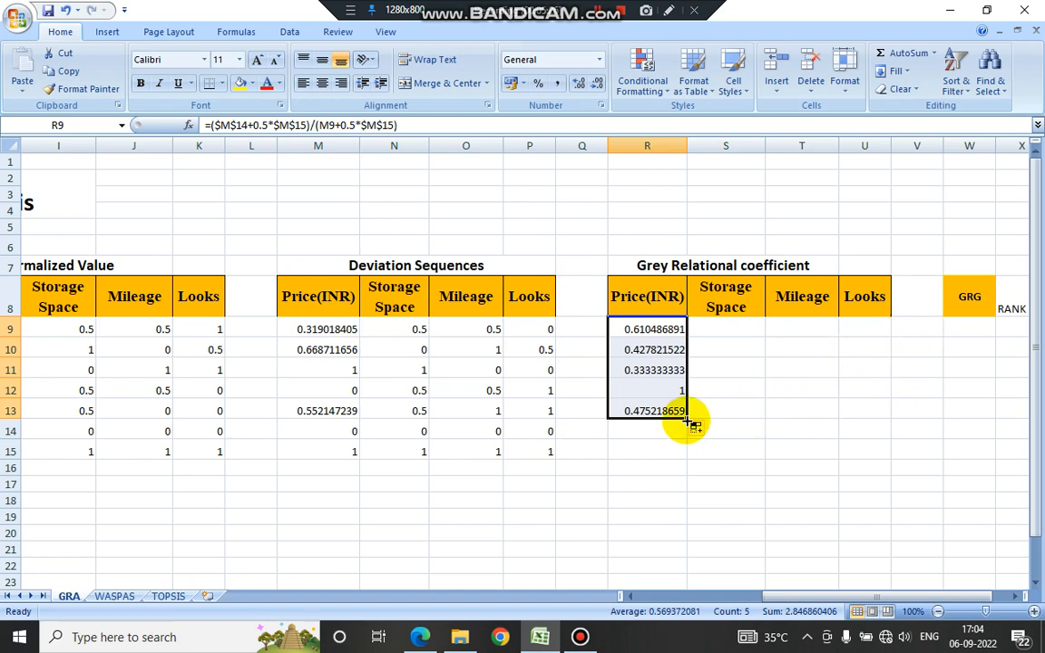
left_click_drag(689, 419, 873, 413)
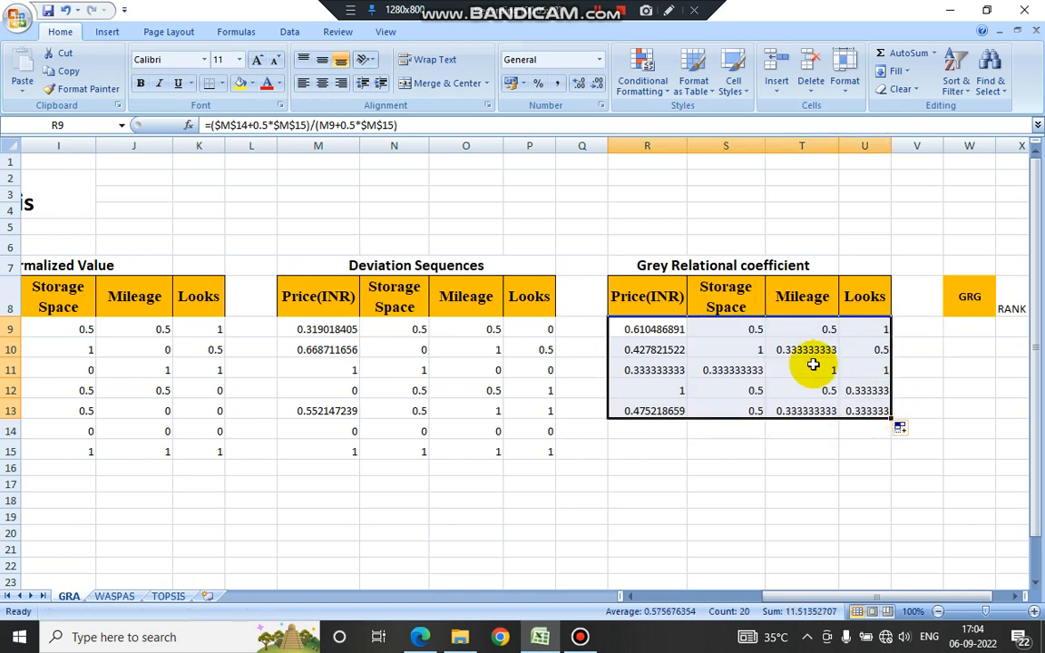
left_click(813, 360)
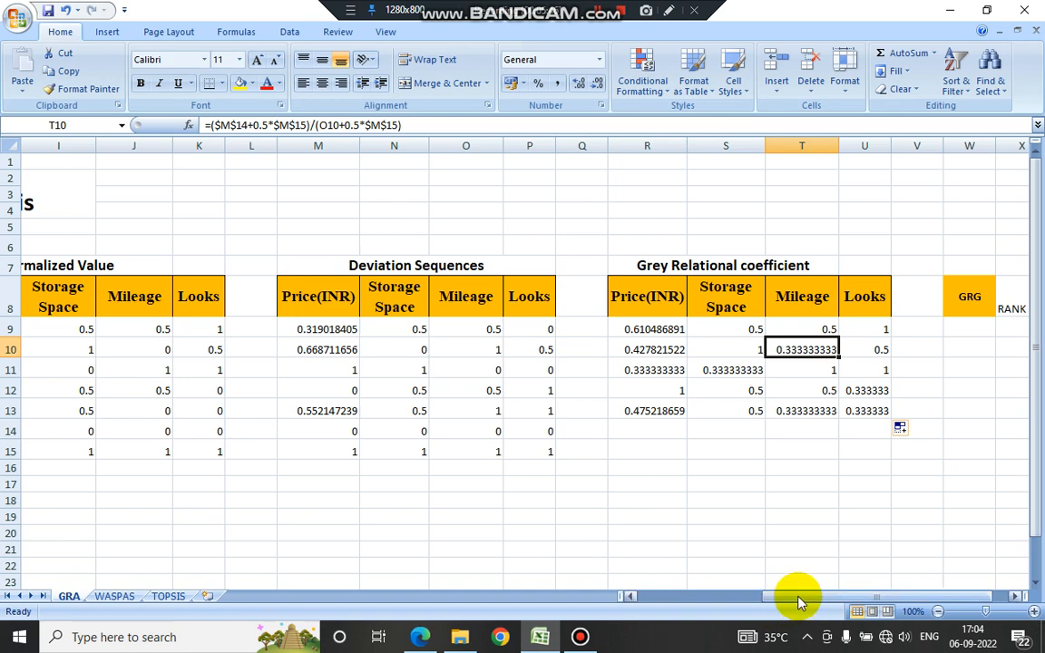
Select W9 for the first GRG value, read the grade formula on page 2 of gra.pdf, and check the criteria weights in row 7
left_click_drag(800, 598, 851, 598)
left_click(893, 329)
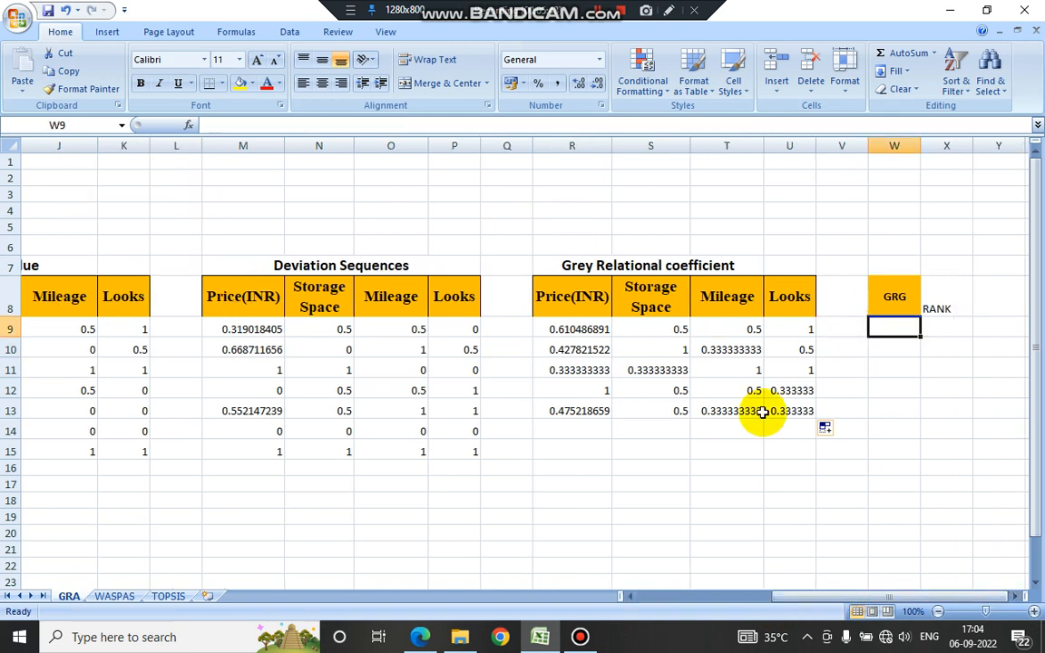
left_click(420, 636)
left_click_drag(1028, 275, 1034, 428)
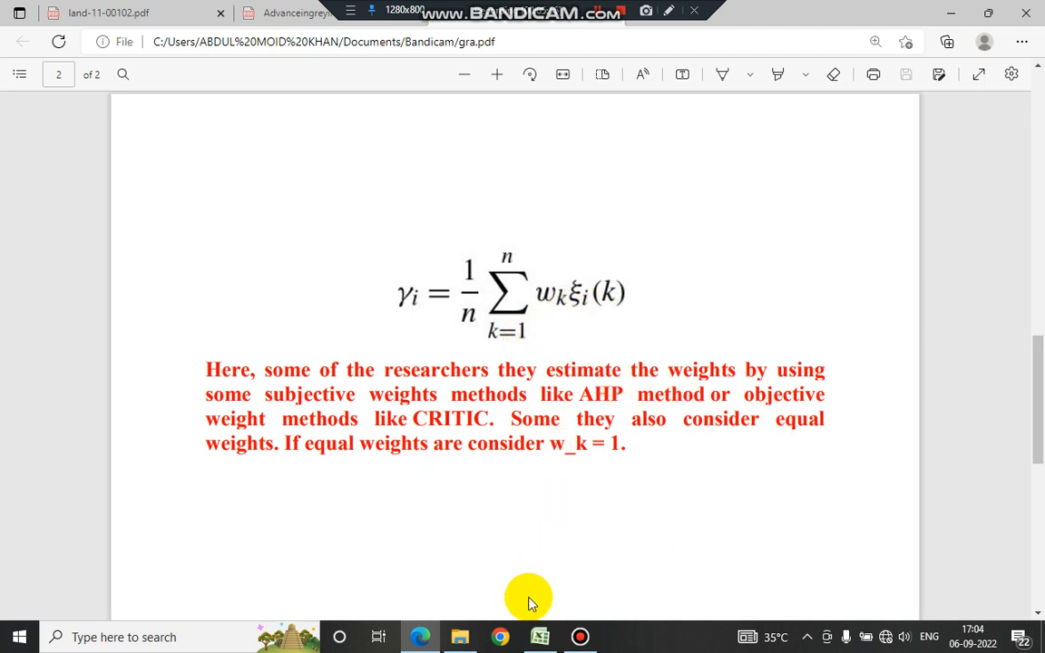
left_click(539, 636)
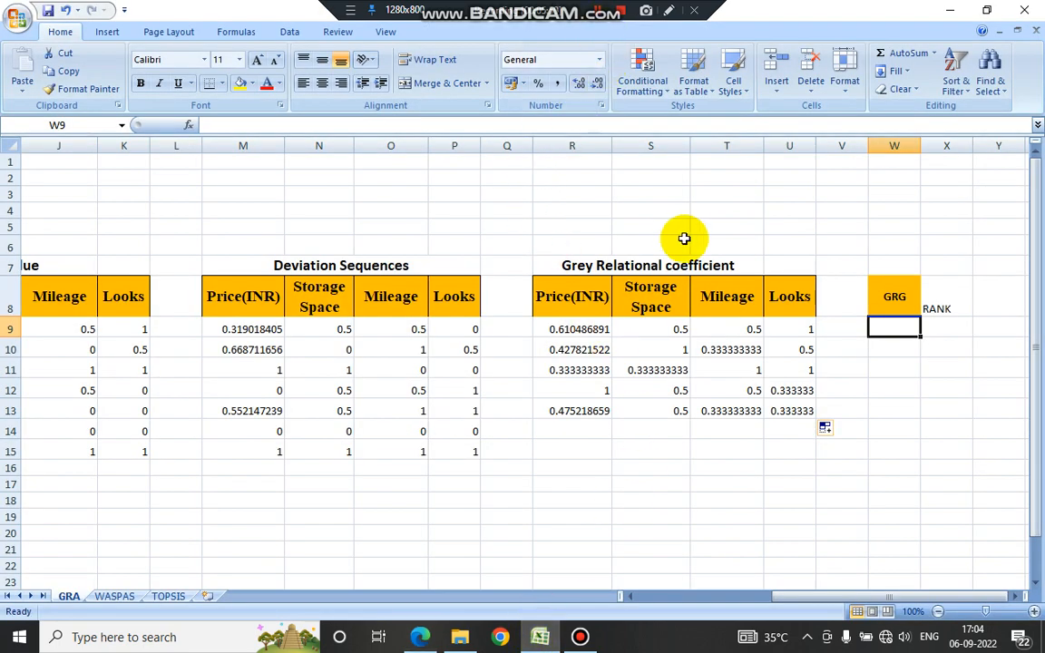
left_click_drag(799, 599, 599, 614)
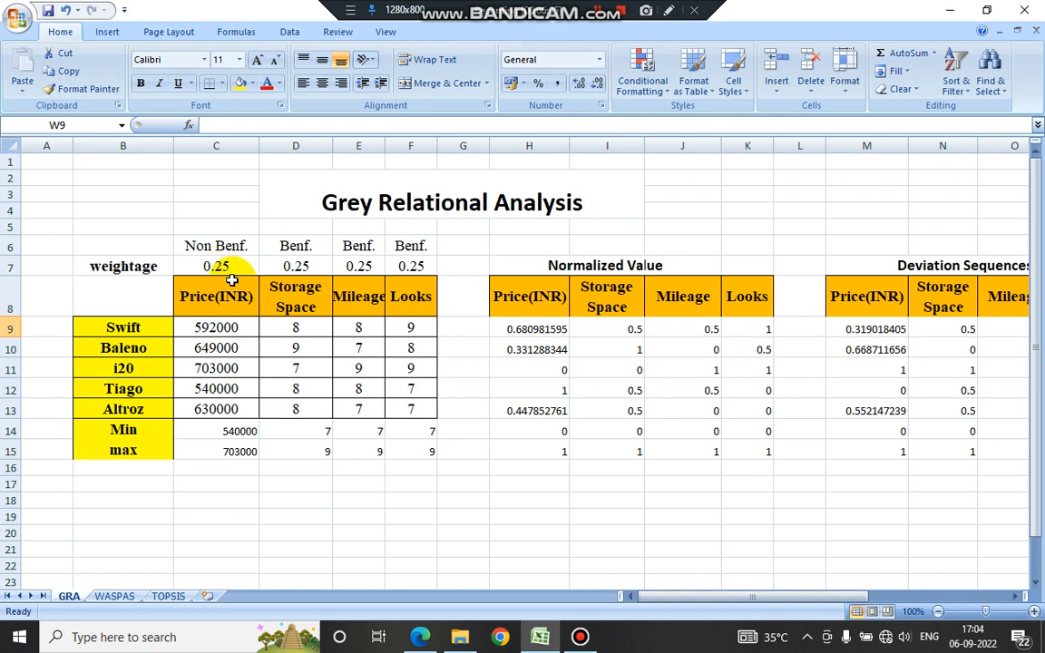
left_click_drag(689, 596, 887, 602)
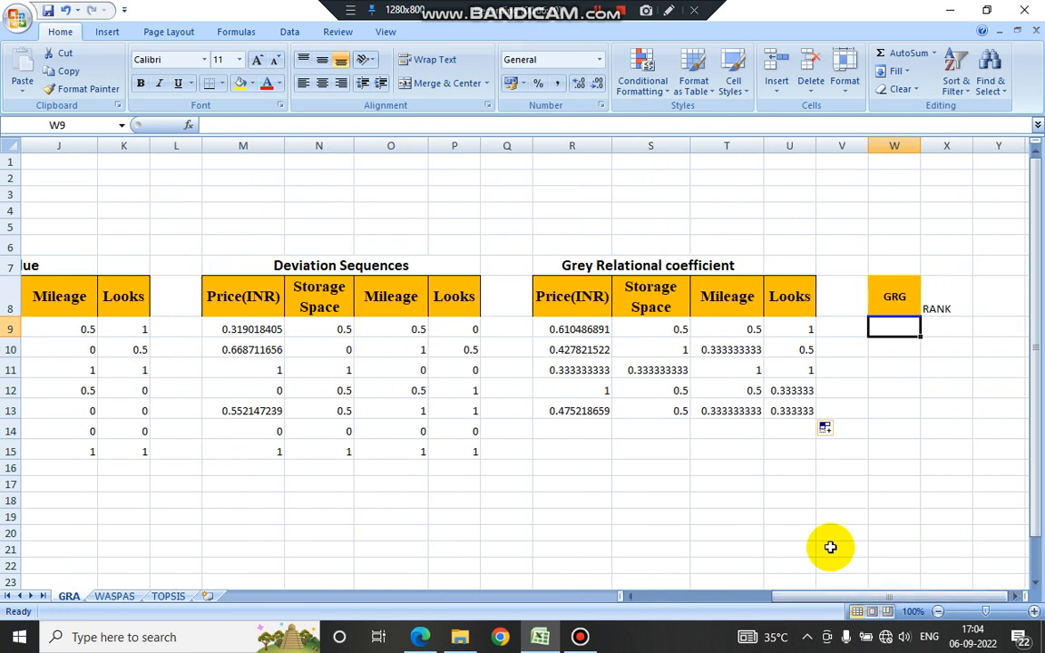
Enter Swift's grey relational grade in W9 as =0.25*(R9+S9+T9+U9) and copy the formula down to W13
type("=0.25*(")
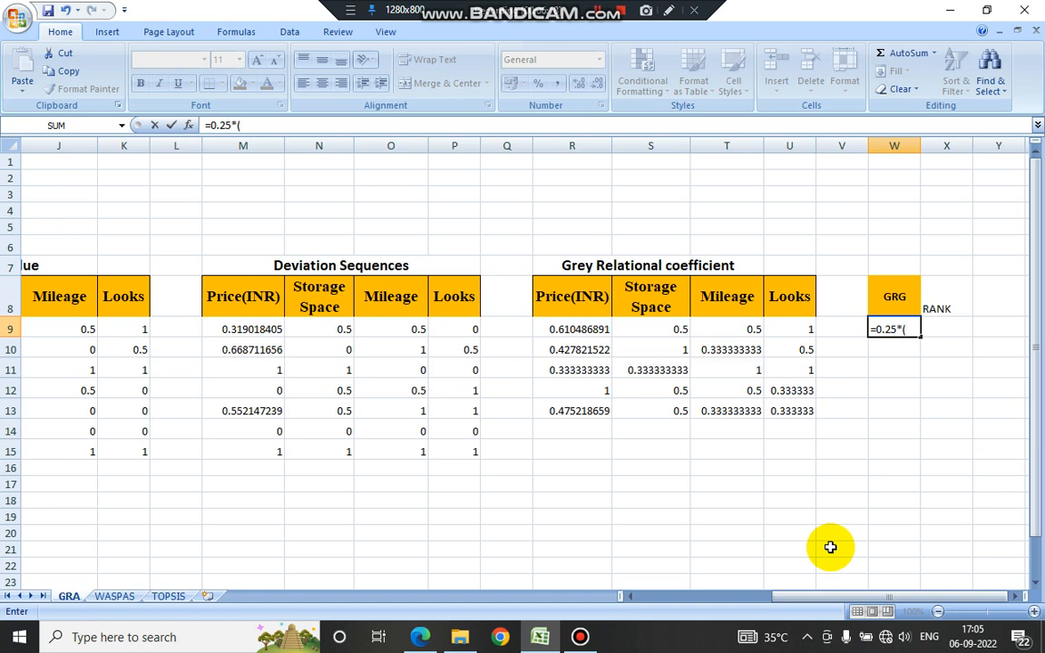
left_click(419, 637)
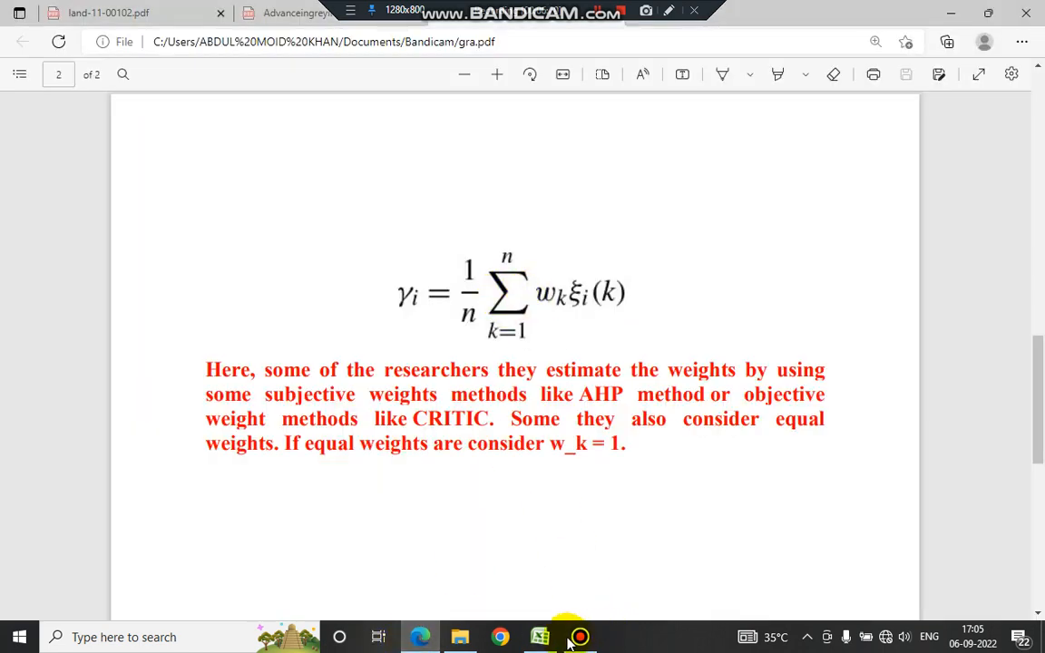
left_click(539, 637)
left_click(572, 331)
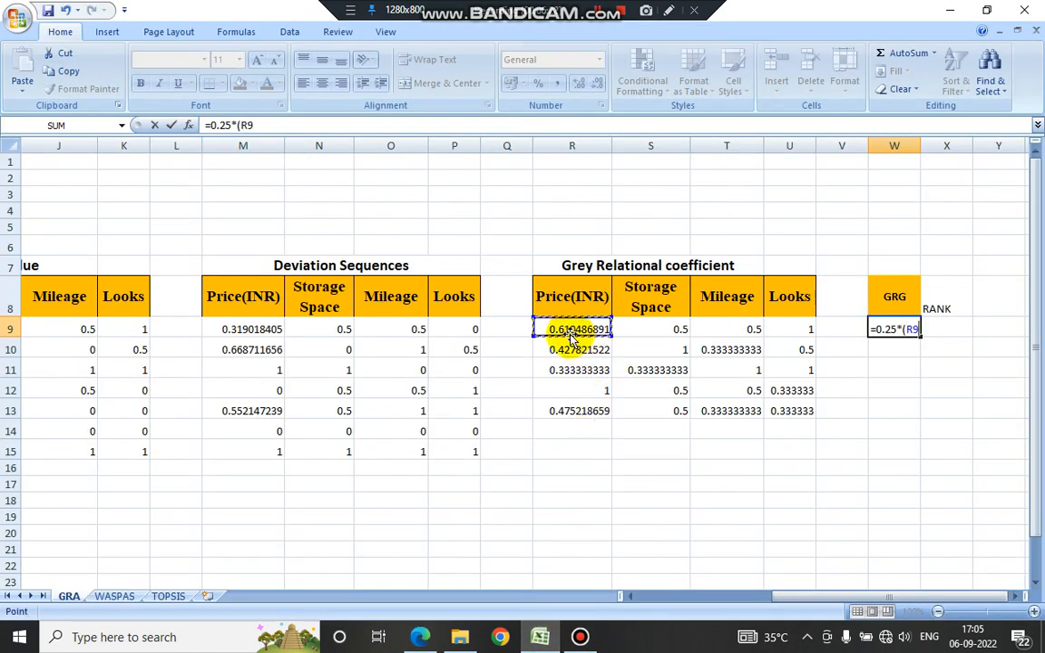
type("+")
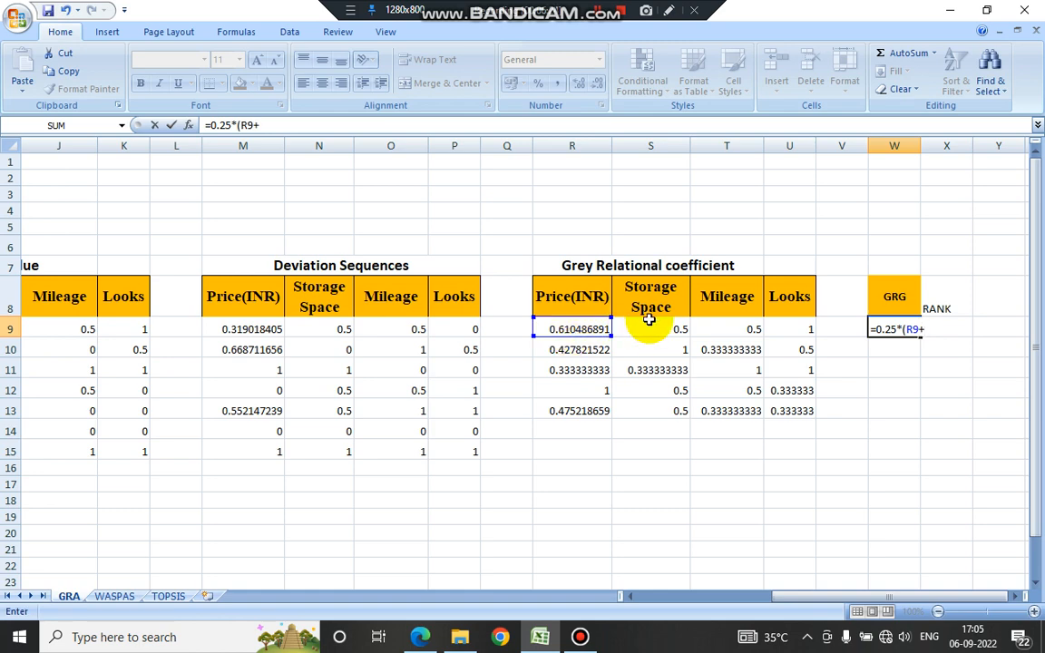
left_click(650, 329)
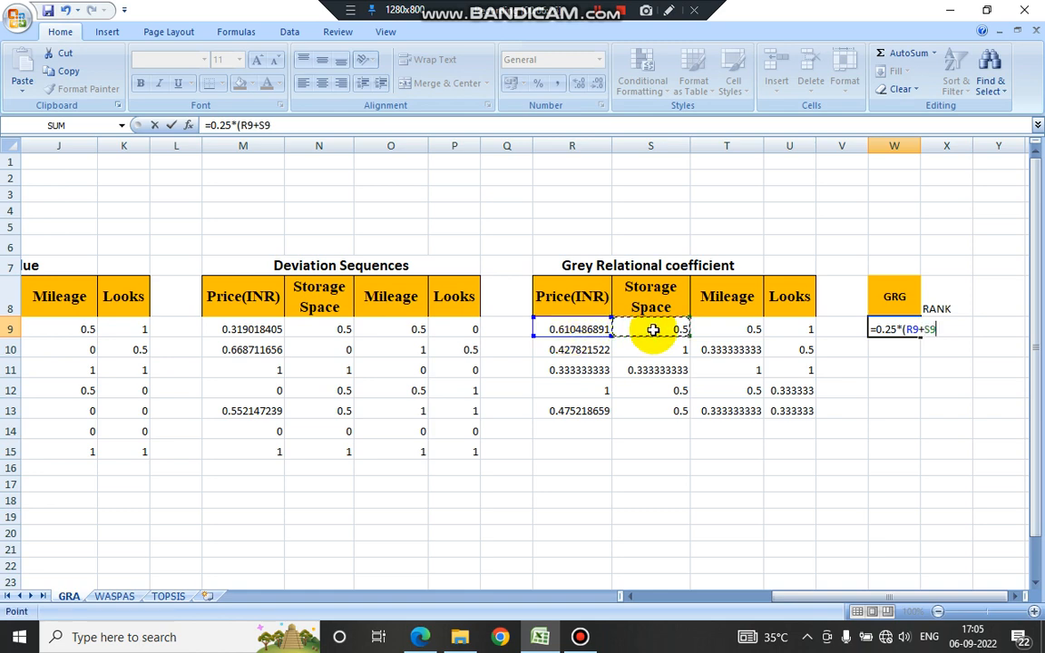
left_click(746, 329)
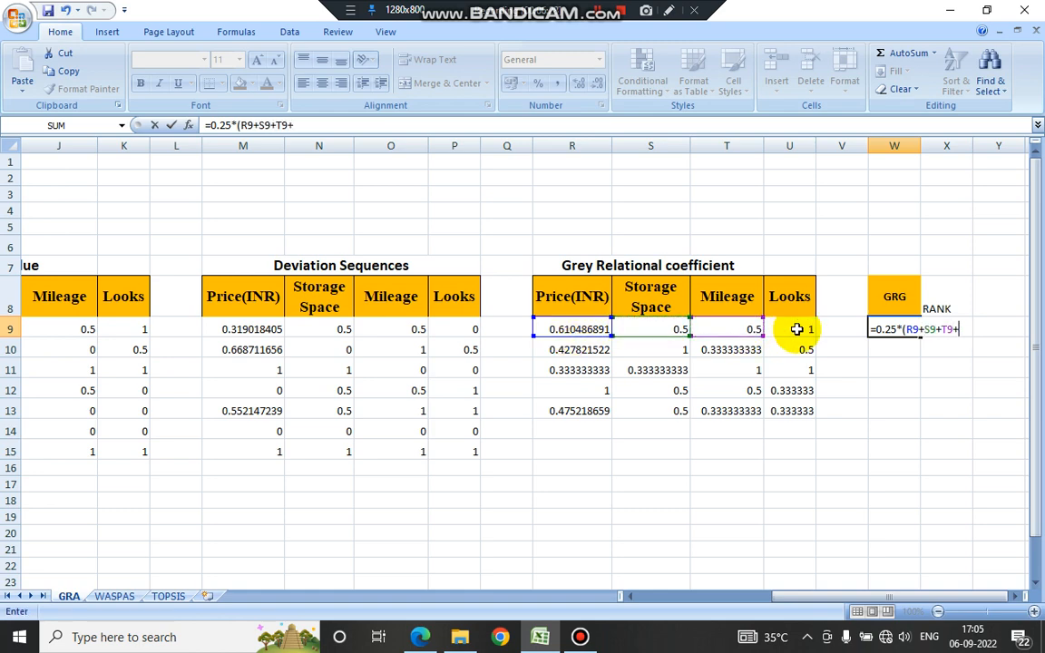
left_click(798, 329)
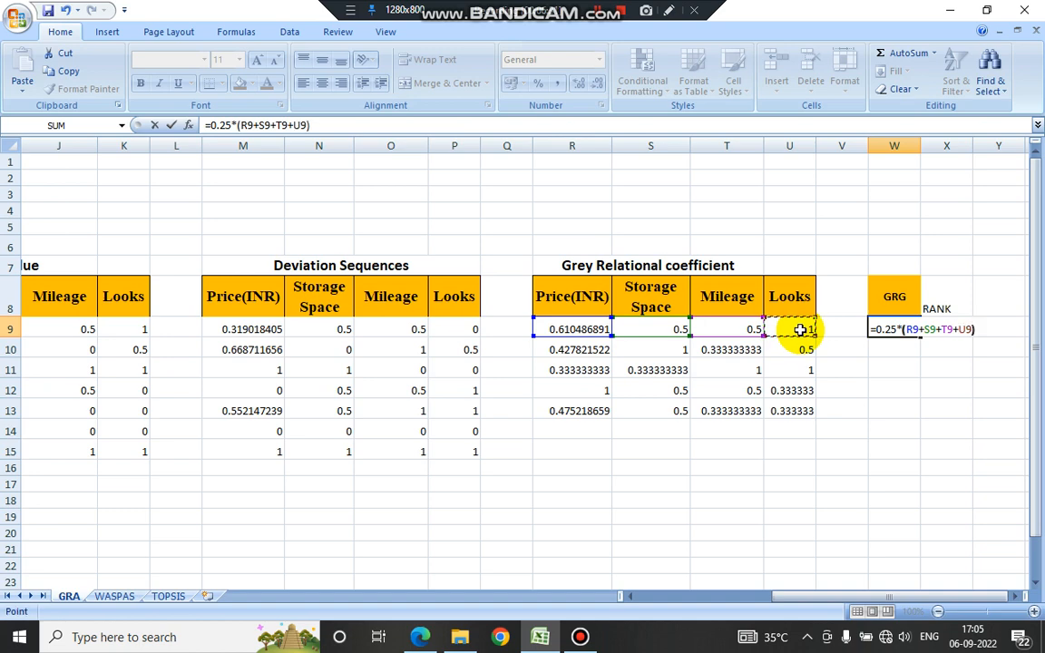
type(")")
key("Return")
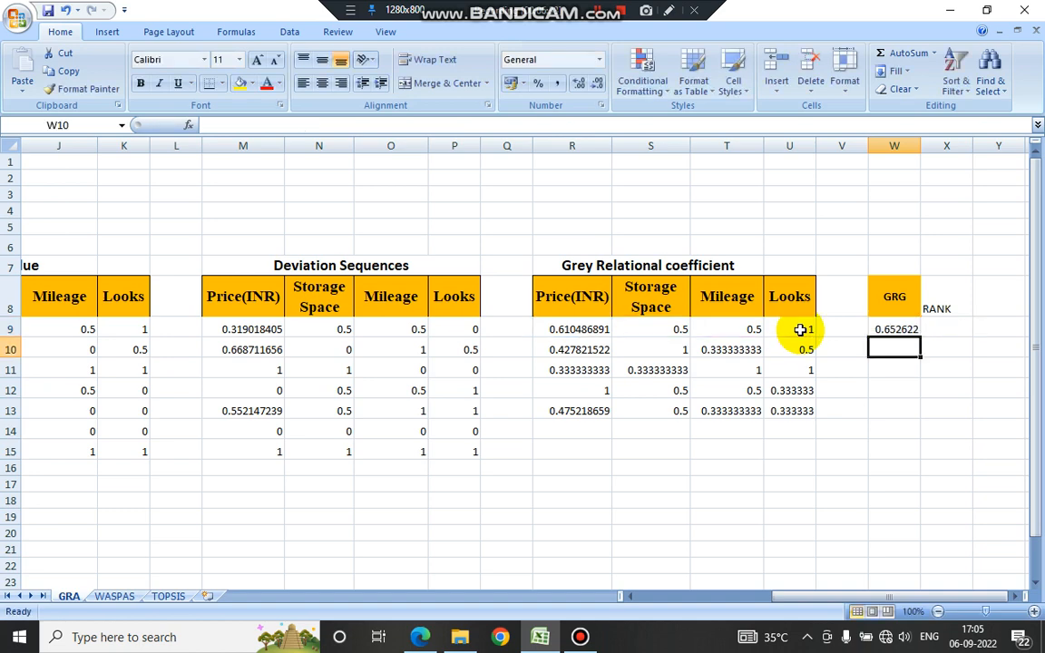
left_click(914, 336)
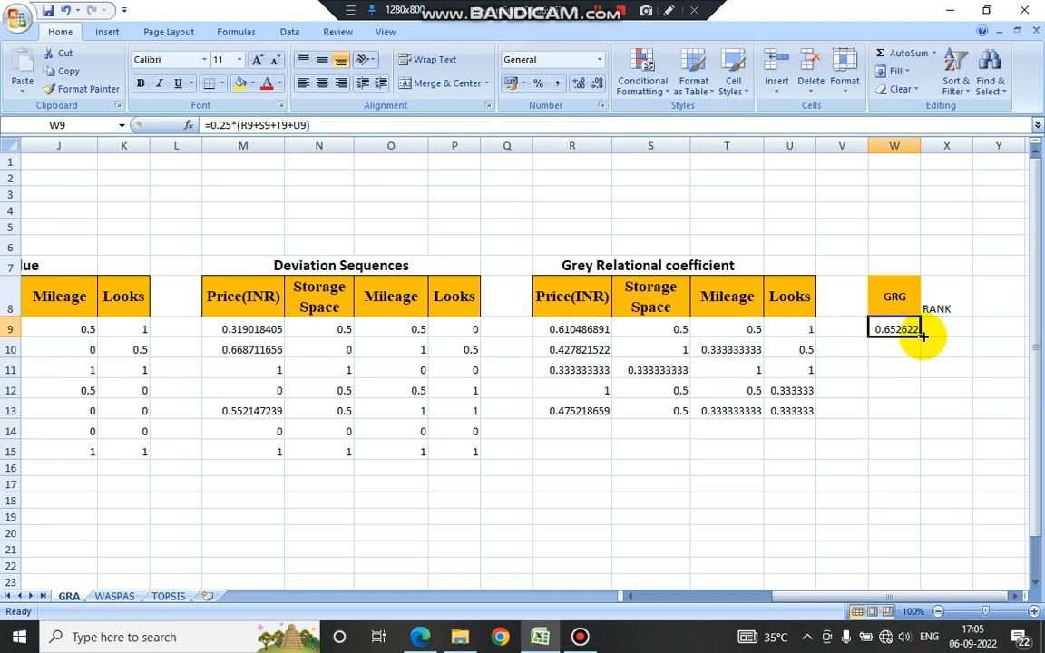
left_click_drag(921, 335, 922, 409)
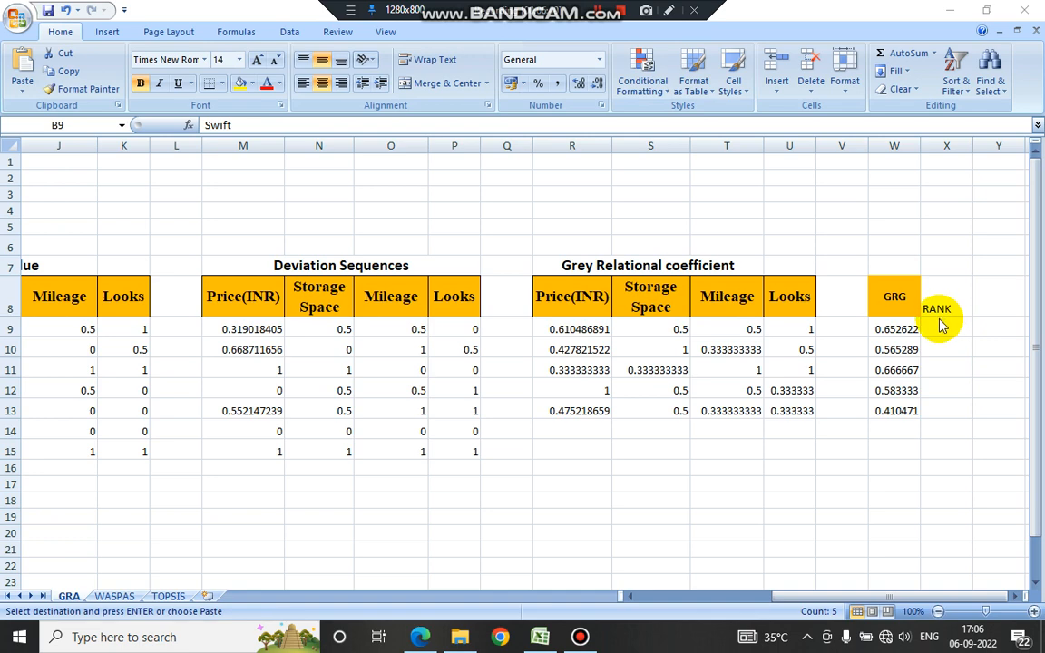
Write the rank formula =rank(W9,W9:W13,0) in X9 to rank Swift's GRG value in descending order
left_click(943, 325)
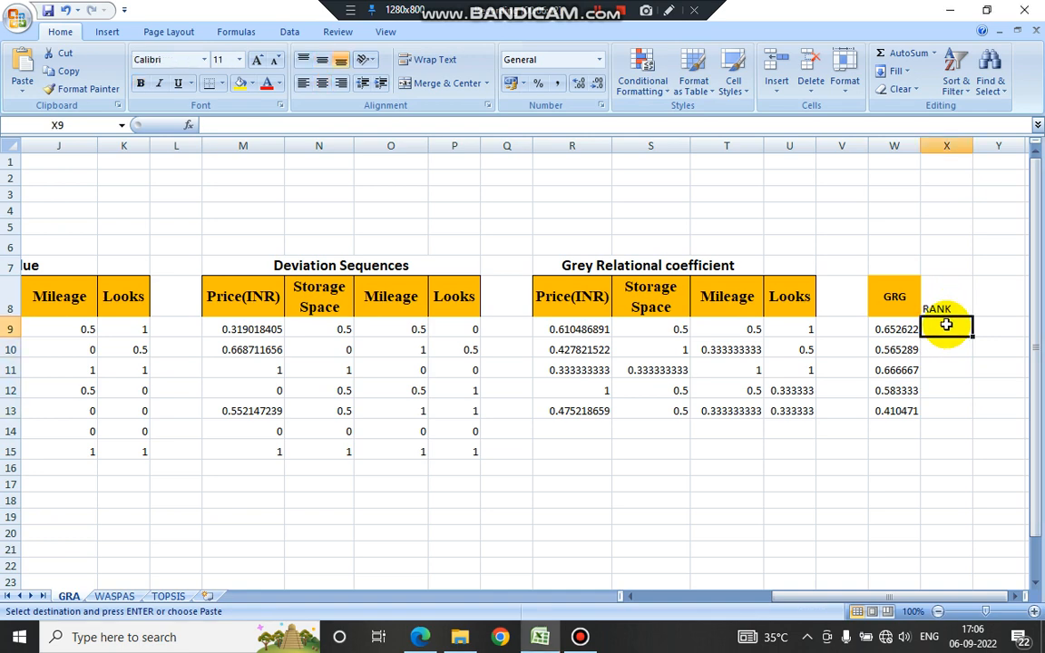
type("=ran")
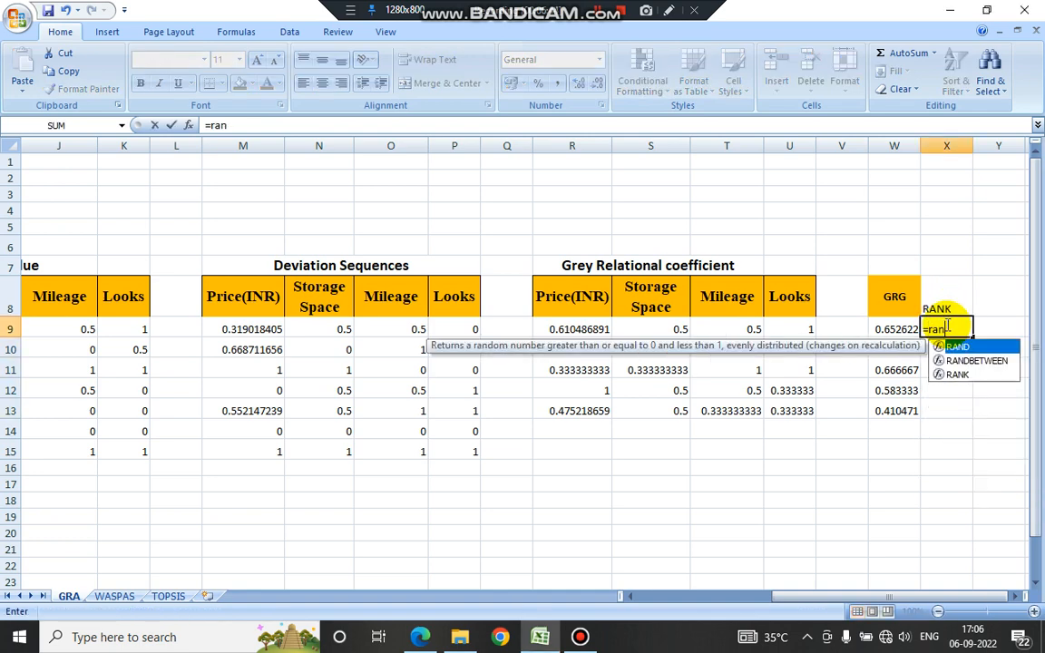
type("k(")
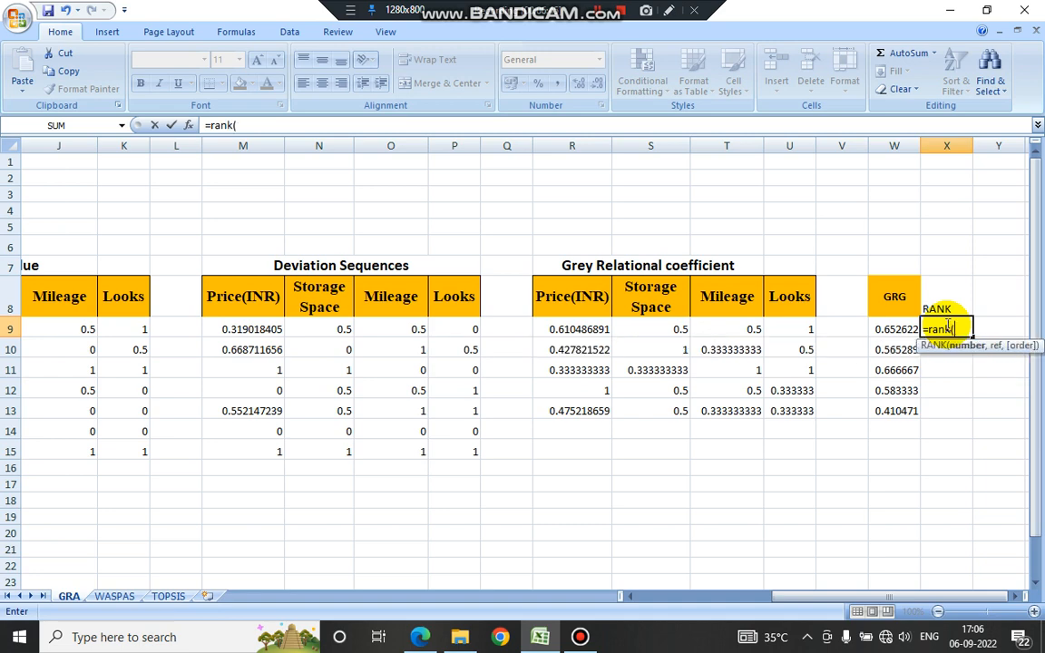
left_click(896, 329)
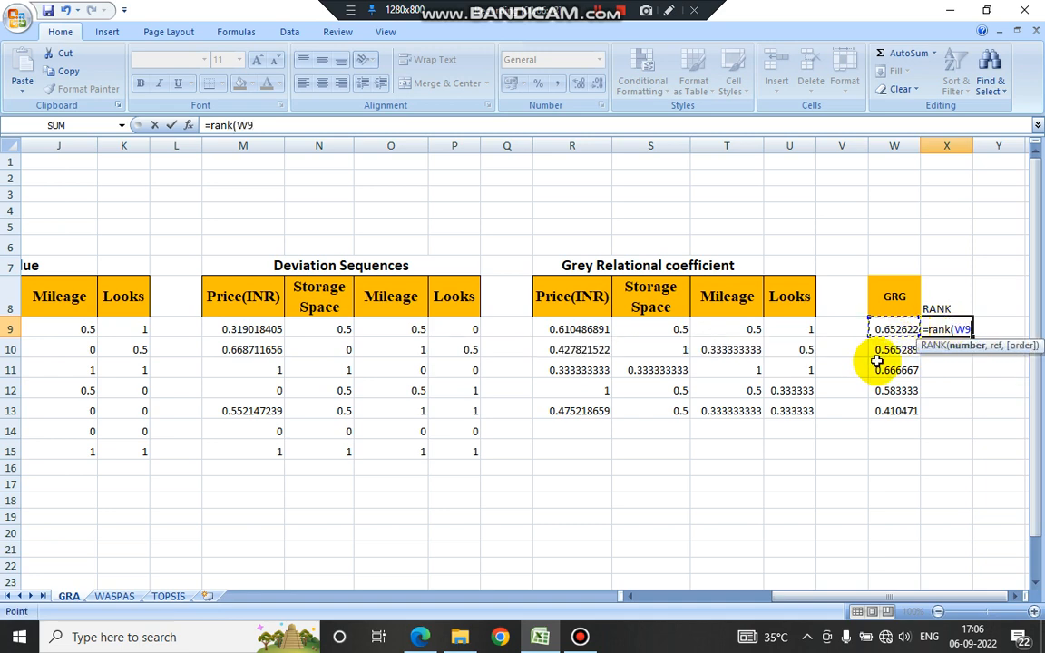
type(",")
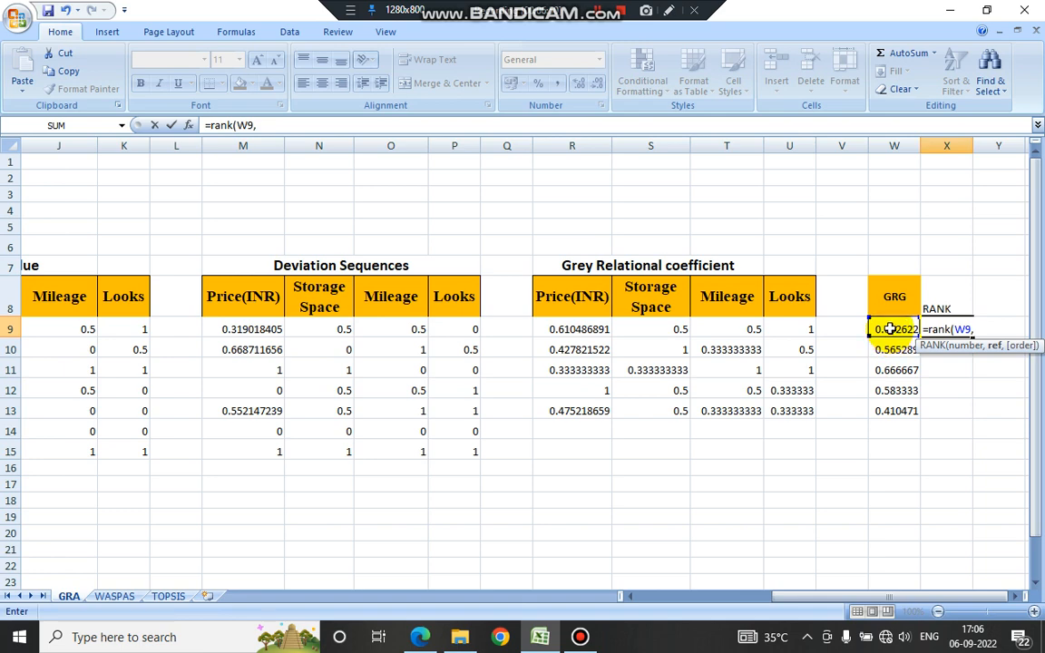
left_click_drag(891, 329, 896, 410)
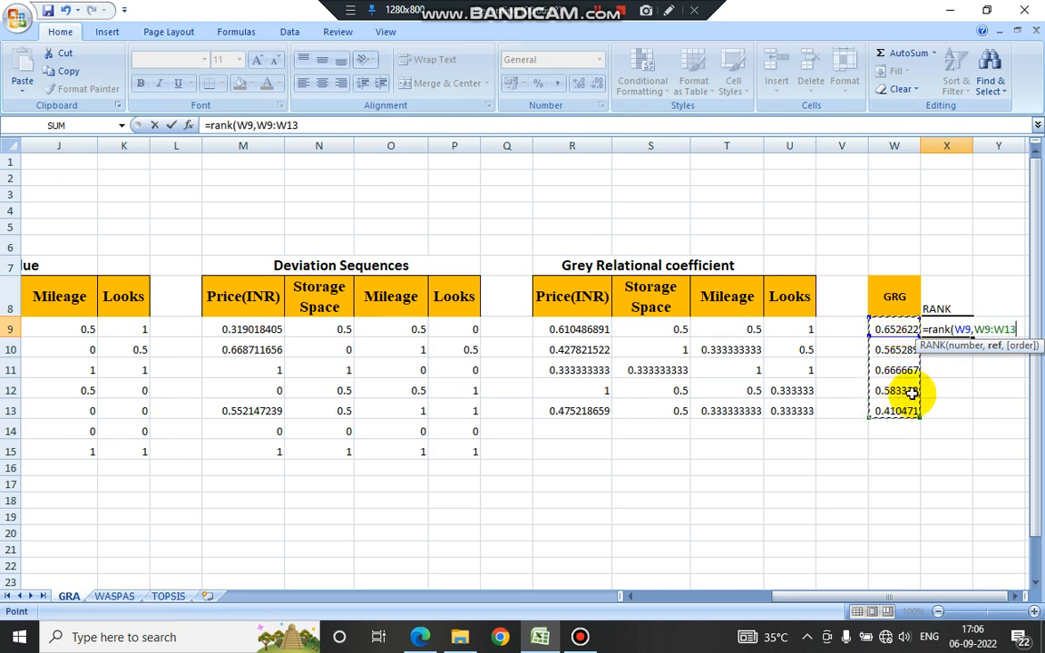
type(",0")
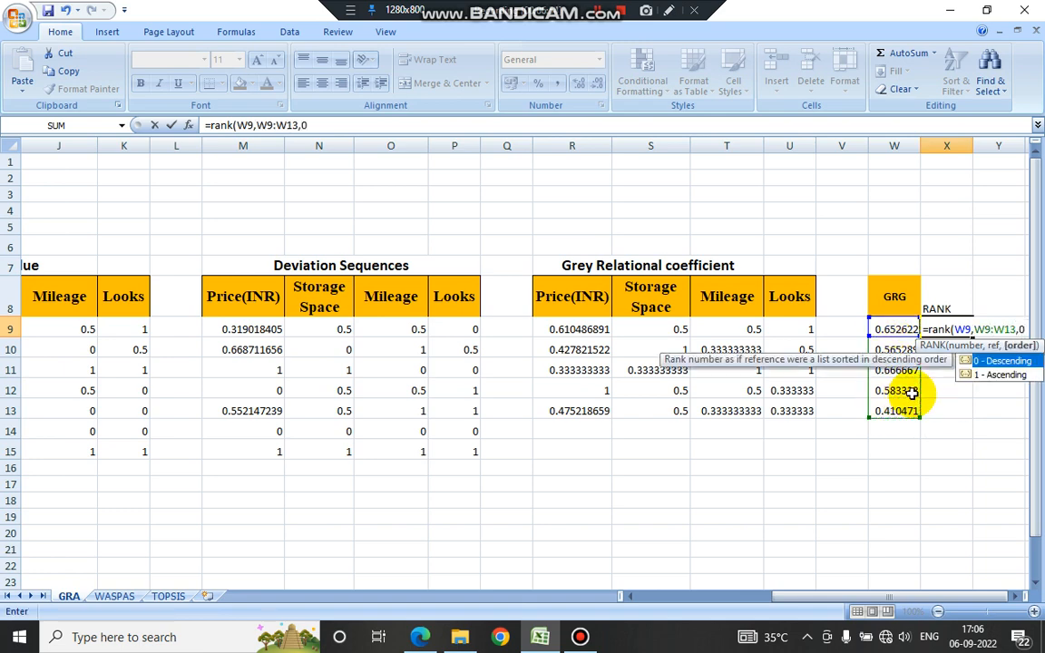
type(")")
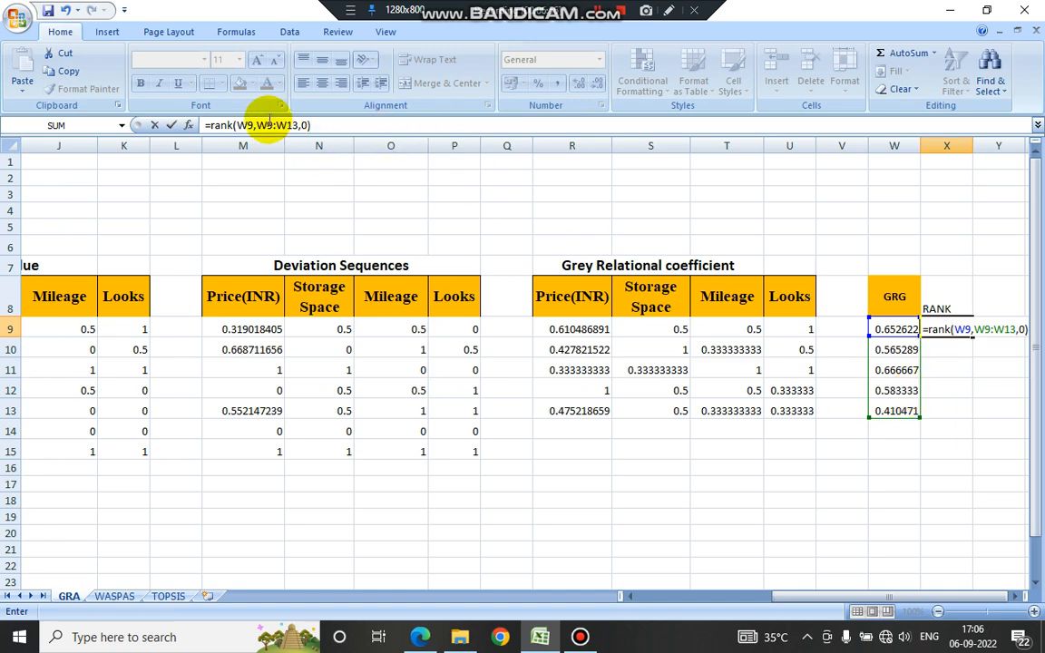
Make the formula's W9:W13 range absolute as $W$9:$W$13 and copy the rank formula from X9 down to X13
left_click(266, 125)
key("F4")
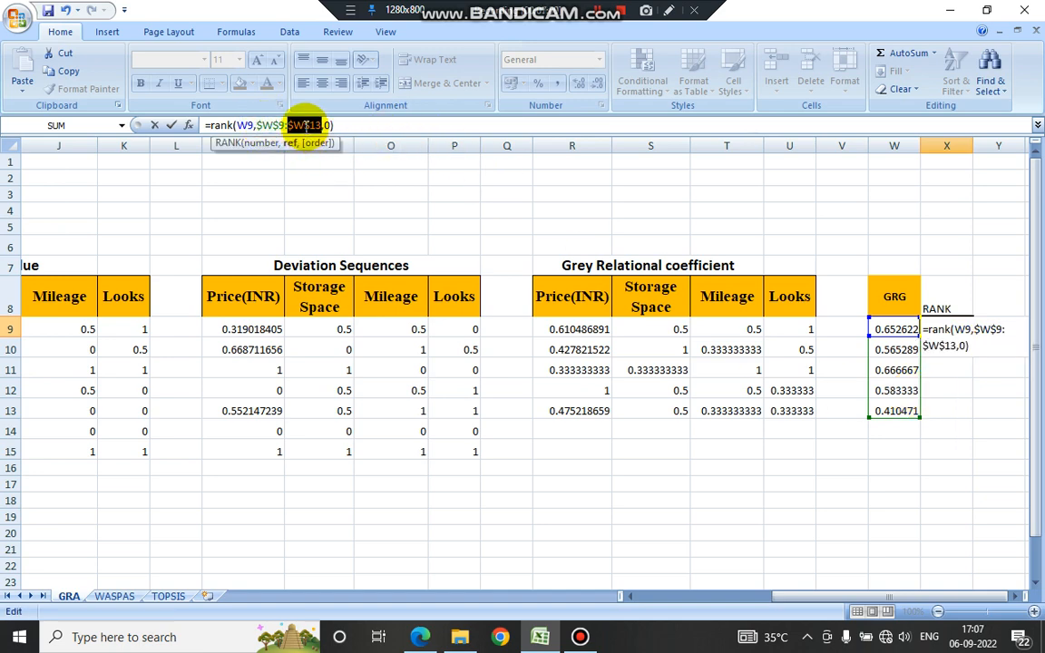
key("Return")
left_click(966, 334)
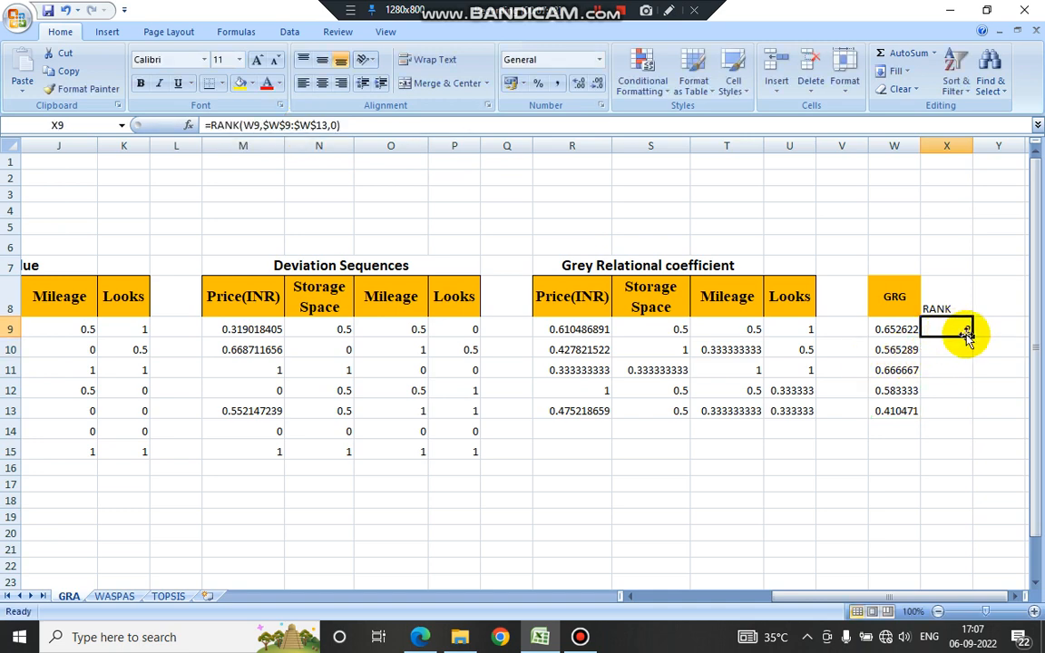
left_click_drag(972, 335, 959, 417)
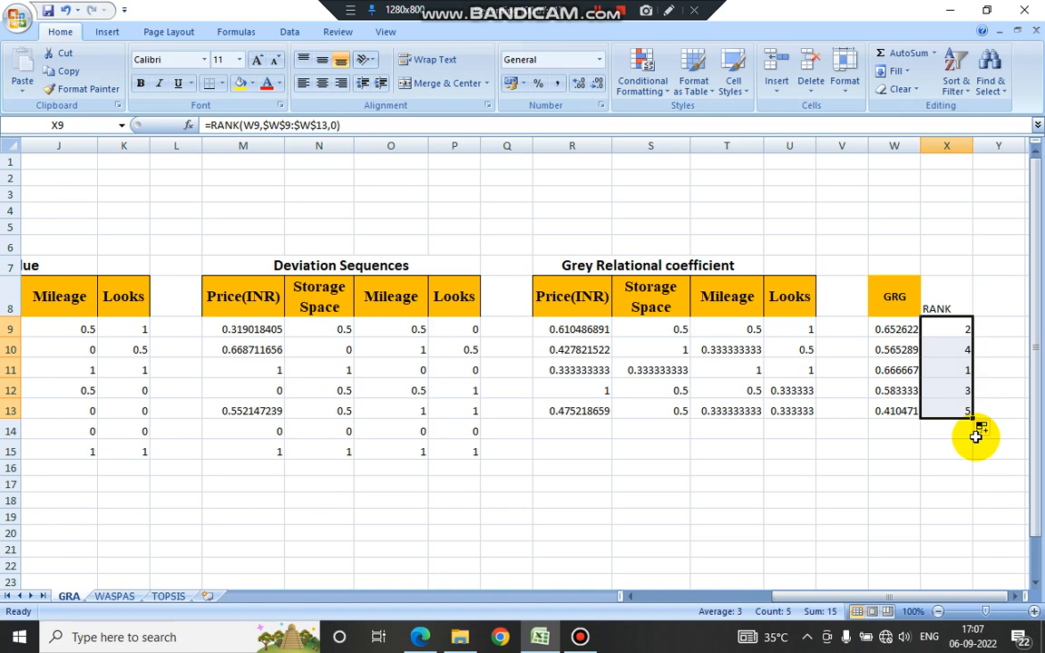
Copy the RANK header and the five ranks in X8:X13 and switch to the TOPSIS sheet
left_click_drag(948, 304, 960, 412)
right_click(946, 352)
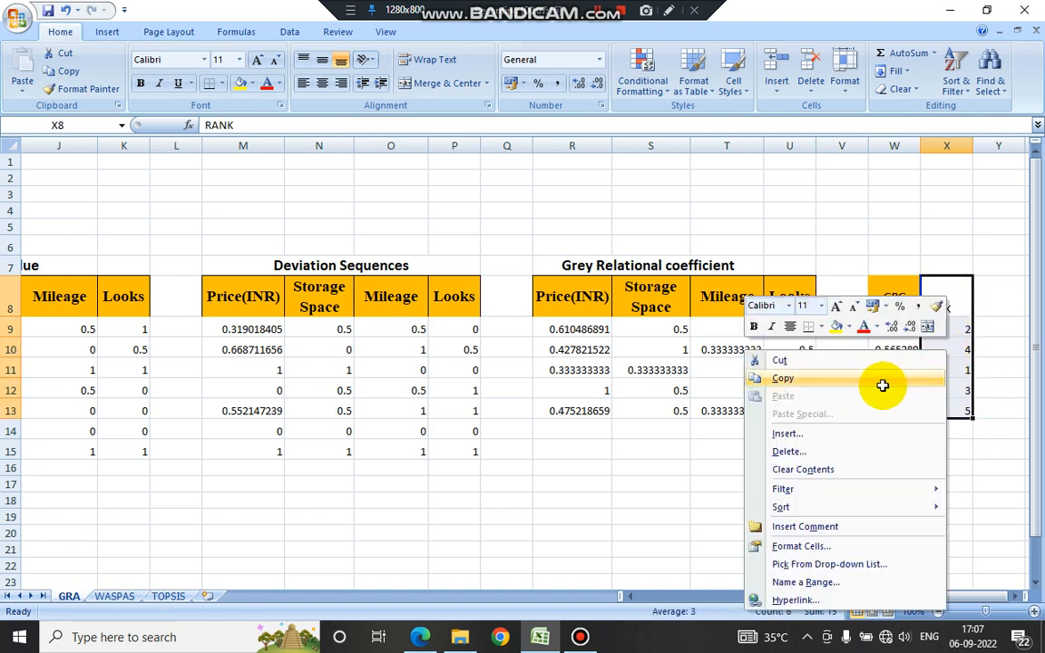
left_click(882, 386)
left_click(166, 595)
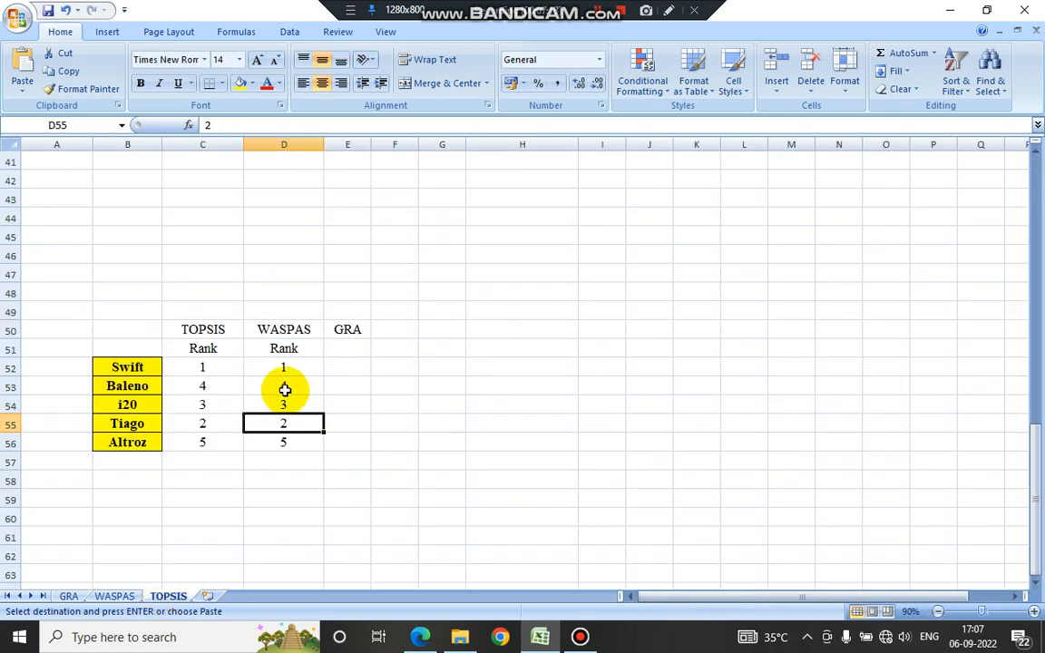
Try to paste the copied rank column as values starting at E52, and undo the paste
left_click(346, 352)
left_click(347, 364)
right_click(347, 365)
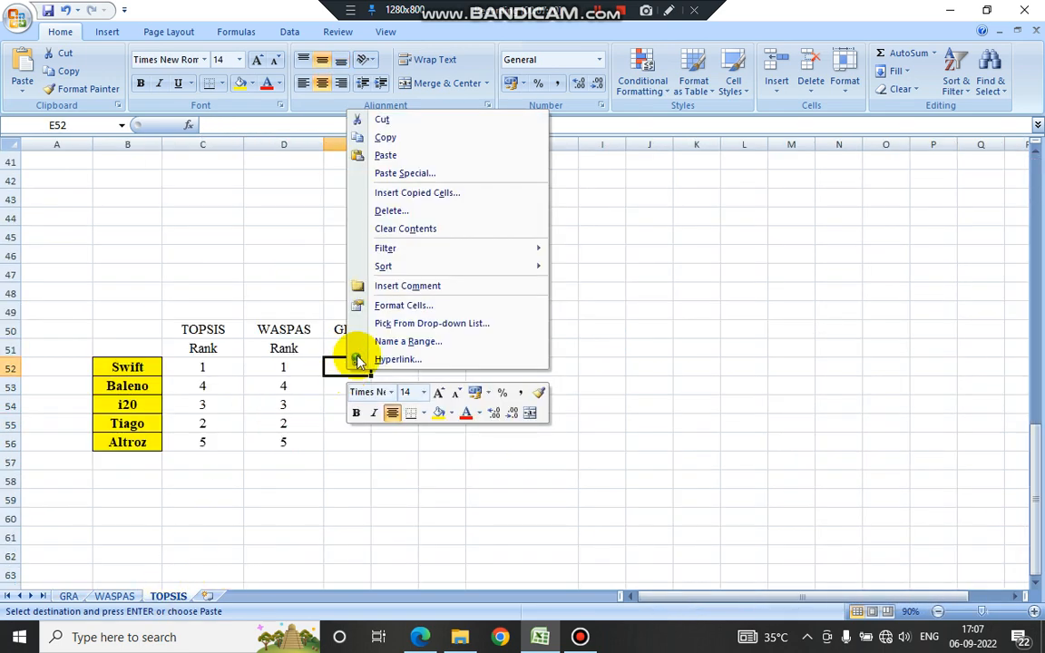
left_click(404, 172)
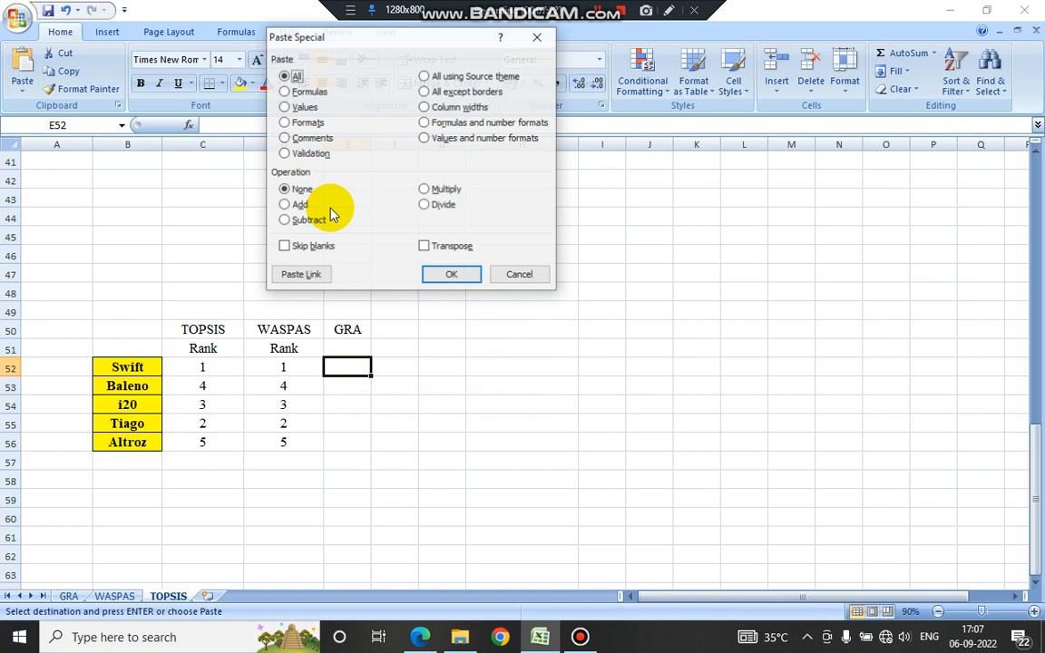
left_click(298, 107)
left_click(443, 275)
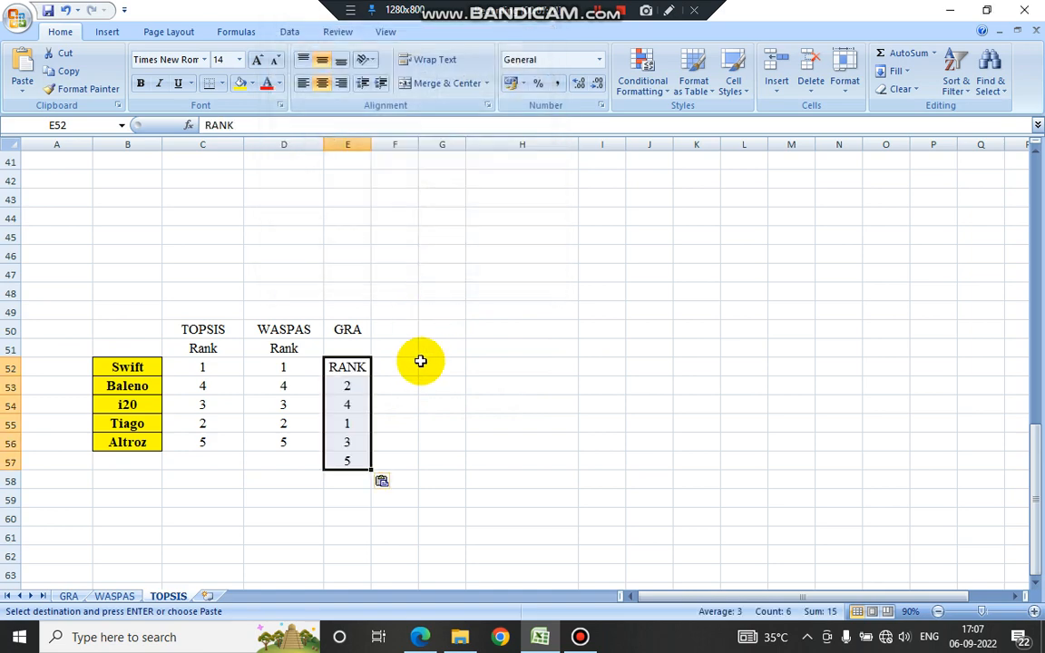
key("ctrl+z")
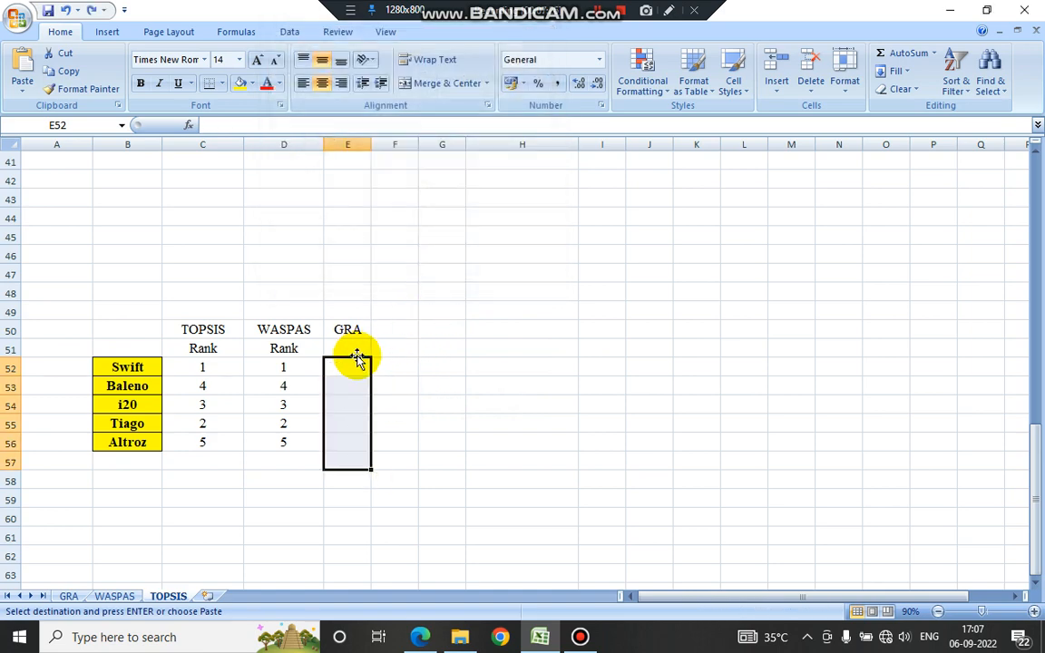
Paste the copied rank column as values starting at E51, directly under the GRA heading
left_click(352, 346)
right_click(352, 345)
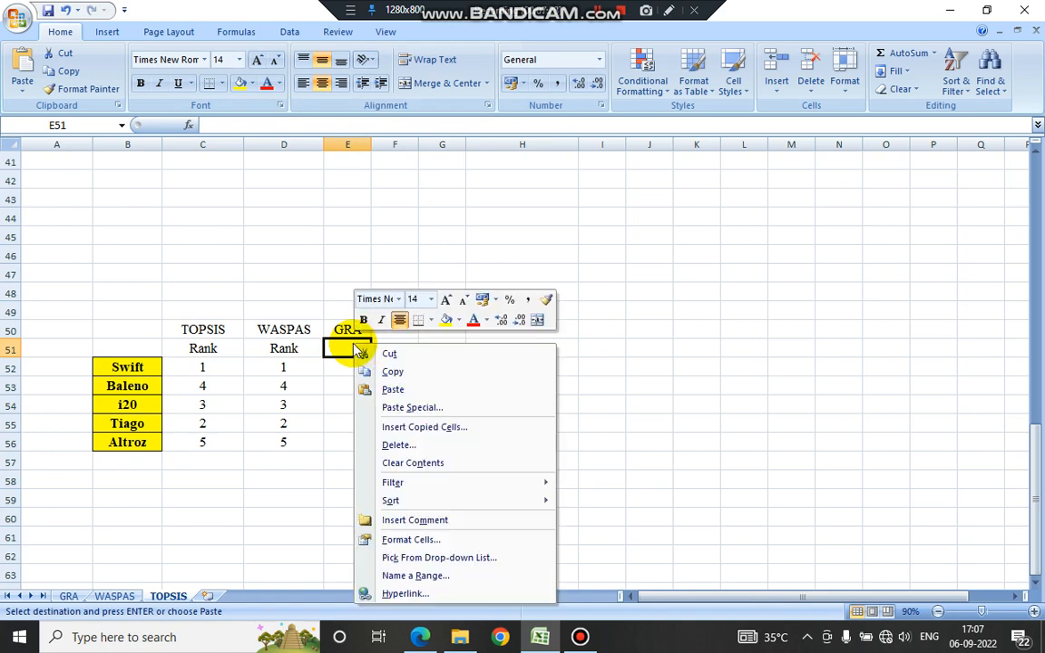
left_click(371, 403)
left_click(261, 344)
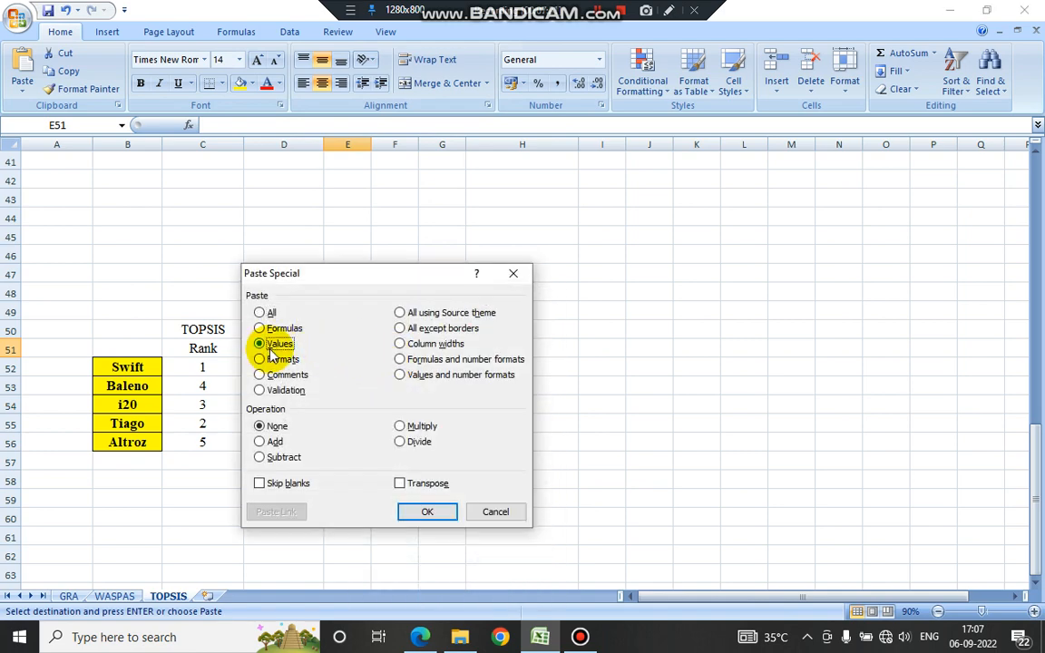
left_click(407, 506)
left_click(391, 408)
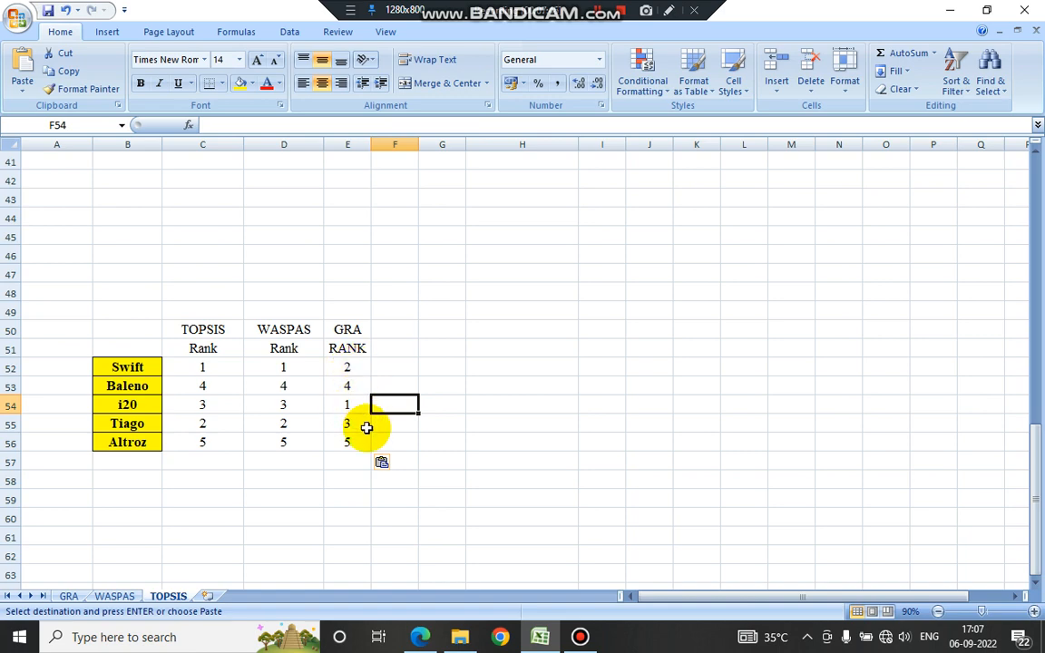
Review the GRG values and ranks on the GRA sheet against the TOPSIS, WASPAS and GRA rank comparison on the TOPSIS sheet
left_click(68, 597)
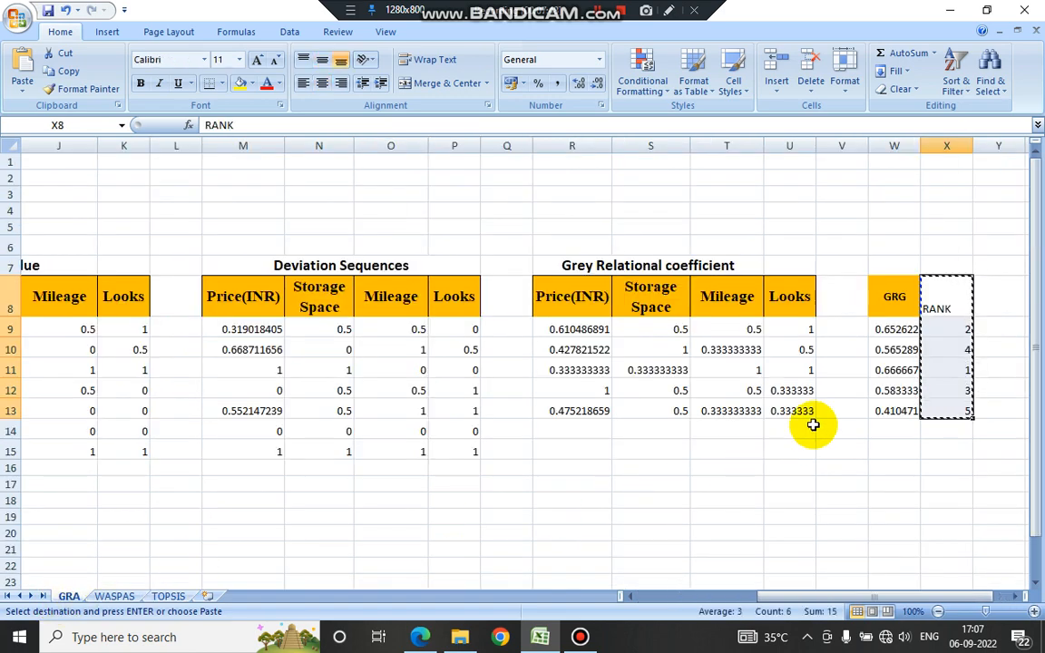
left_click(861, 481)
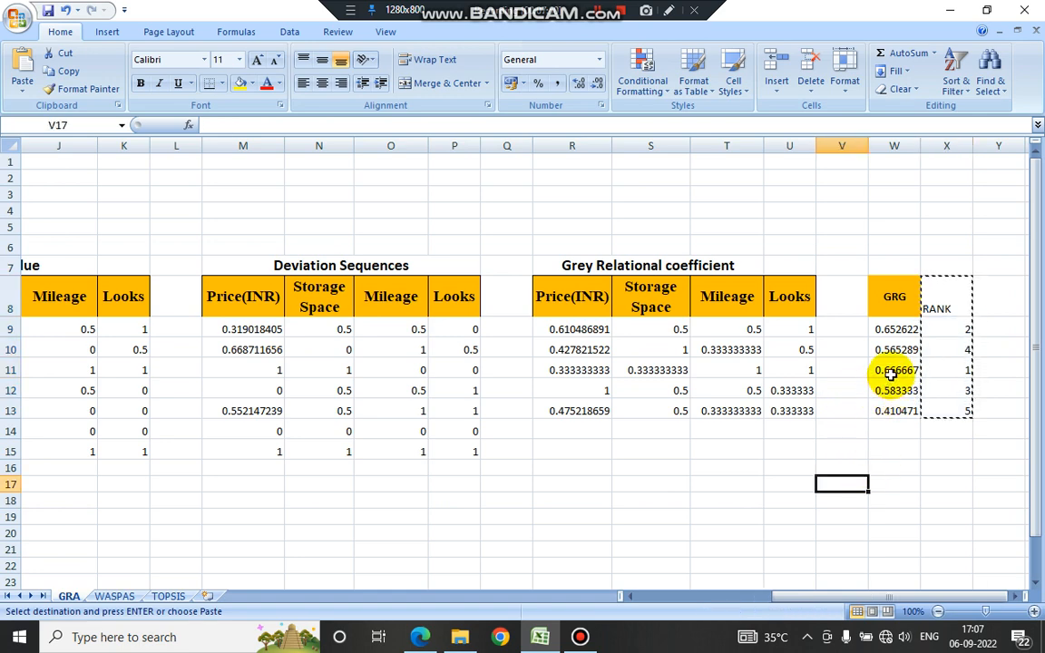
left_click(890, 372)
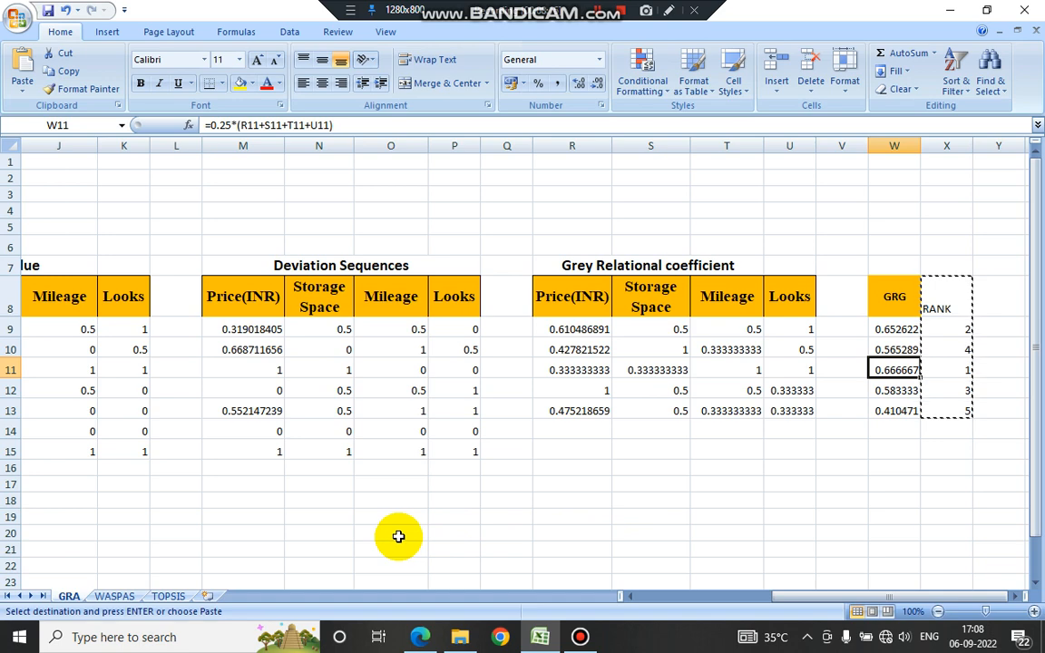
left_click(169, 595)
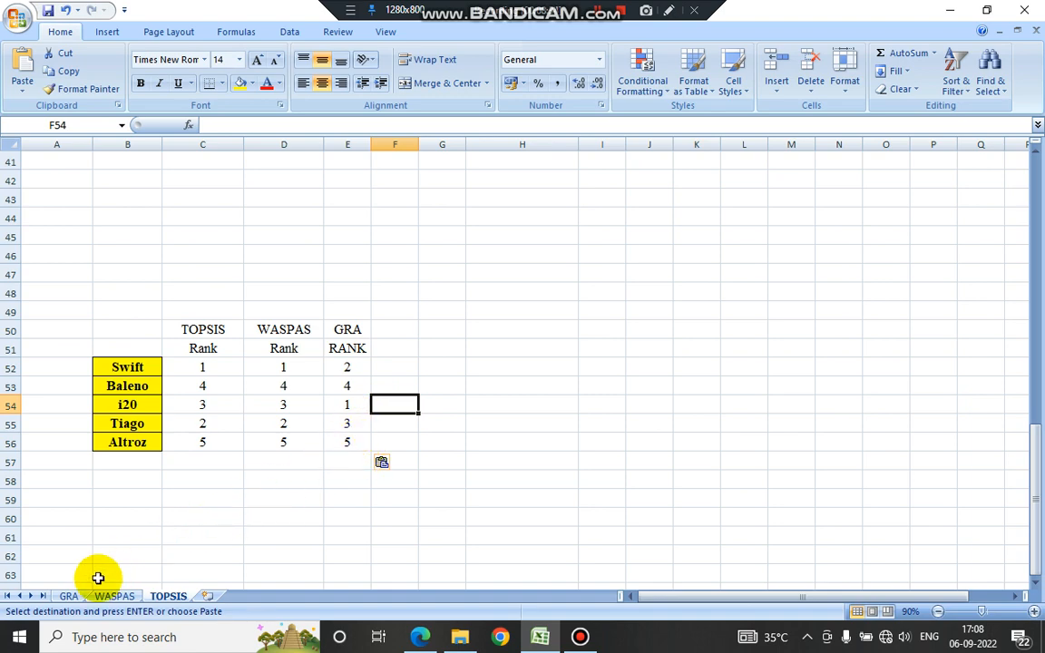
left_click(70, 596)
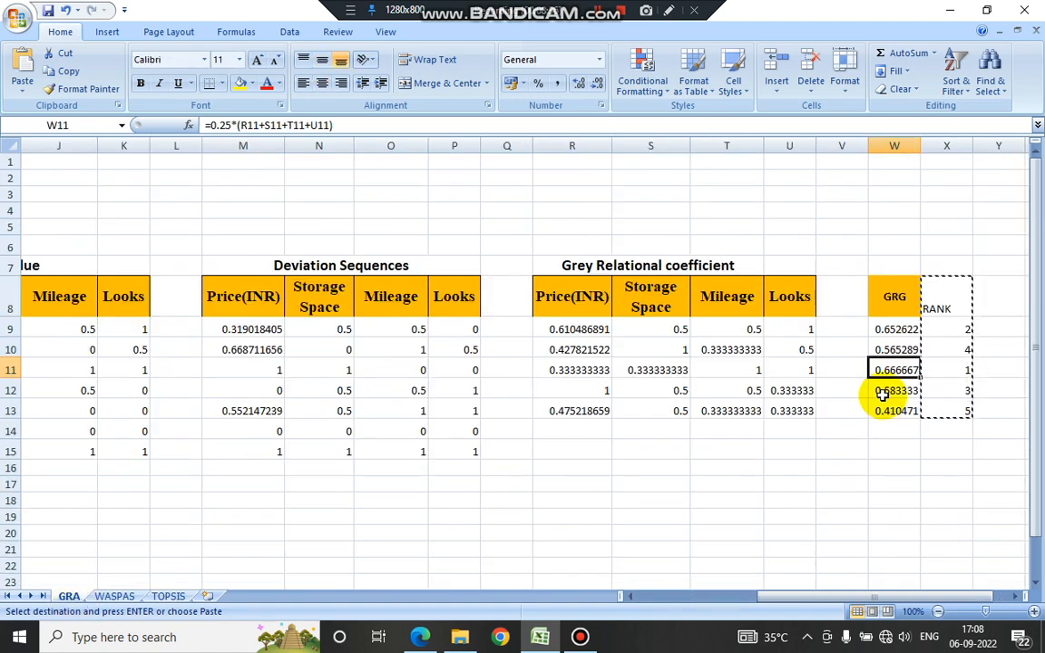
left_click(895, 445)
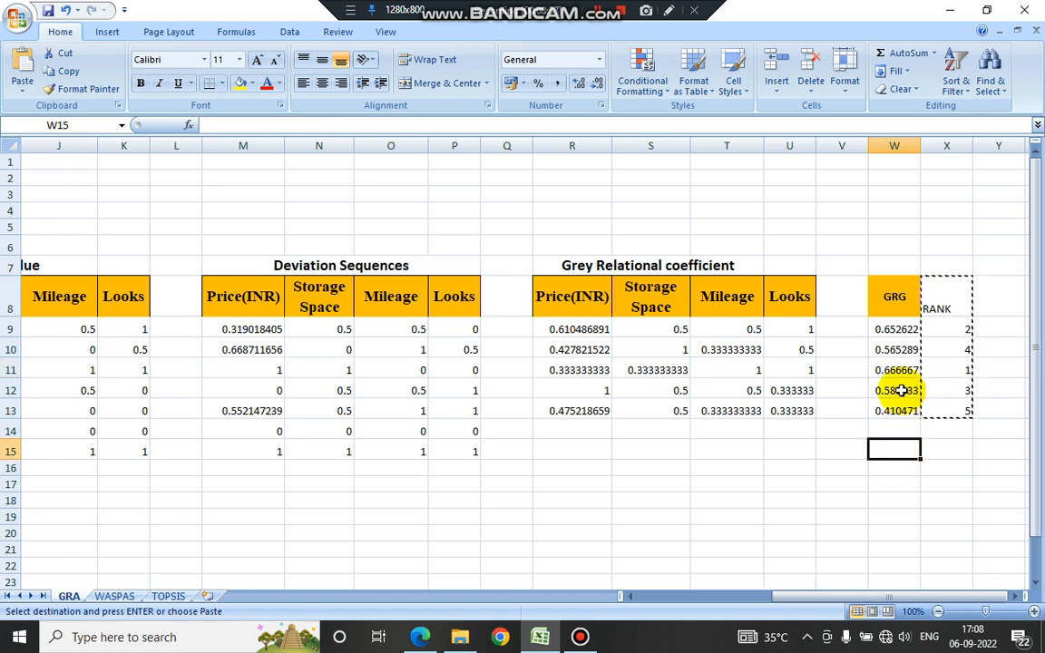